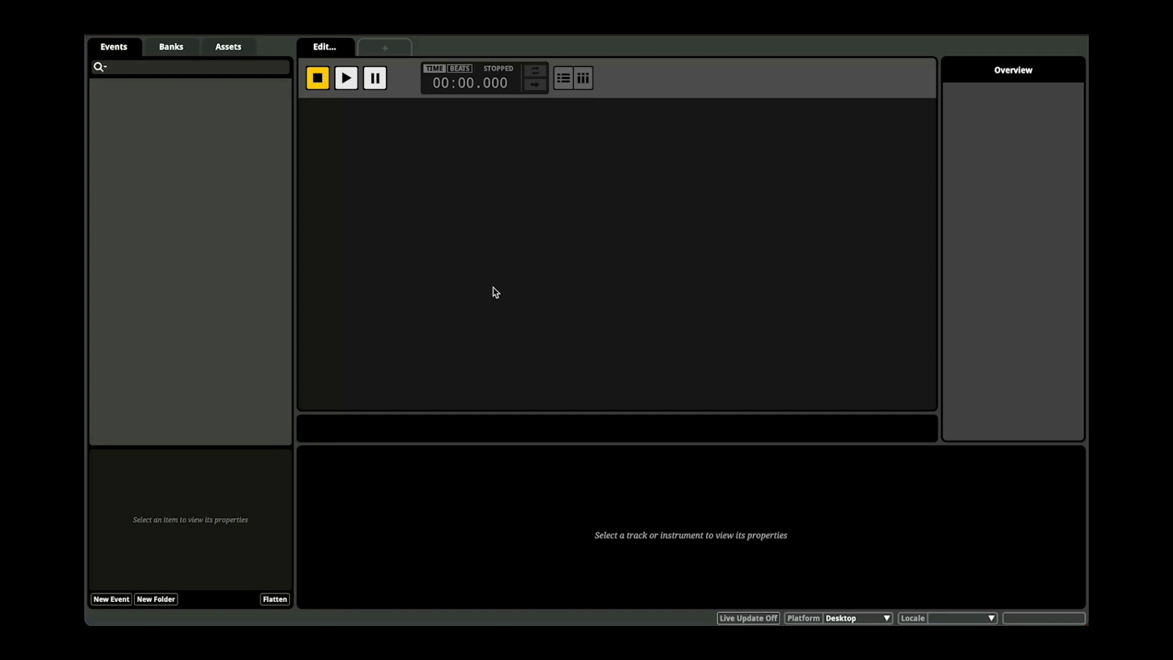
# Step: Create a new event from the 2D Timeline default
pyautogui.rightClick(232, 126)
pyautogui.moveTo(281, 150)
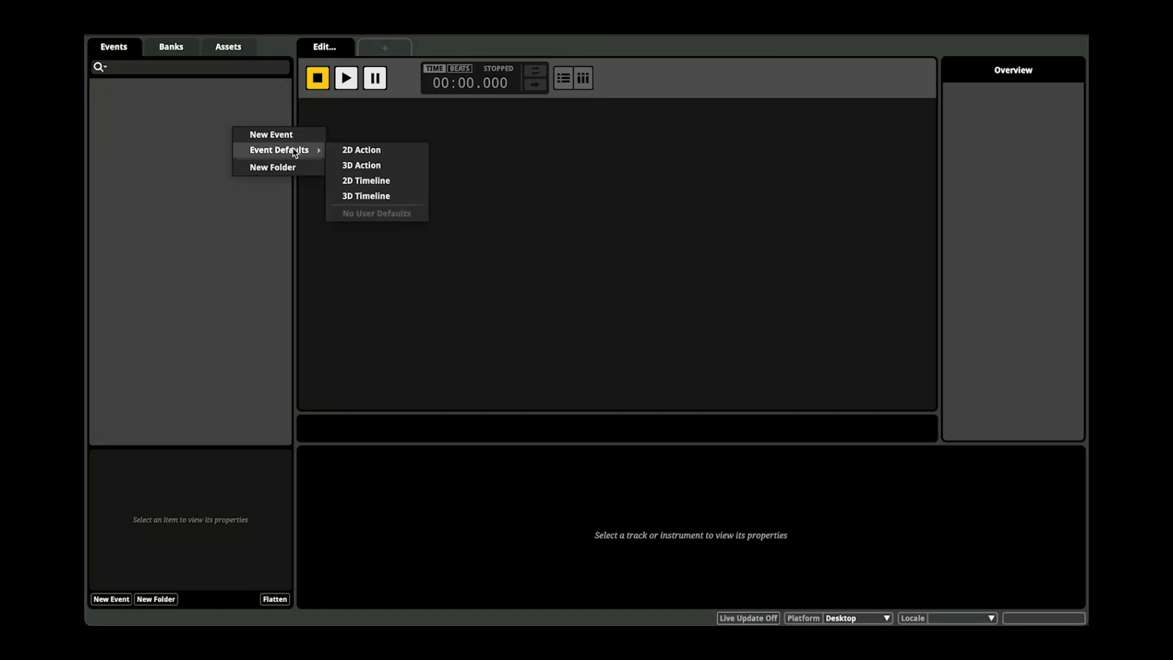
pyautogui.click(376, 181)
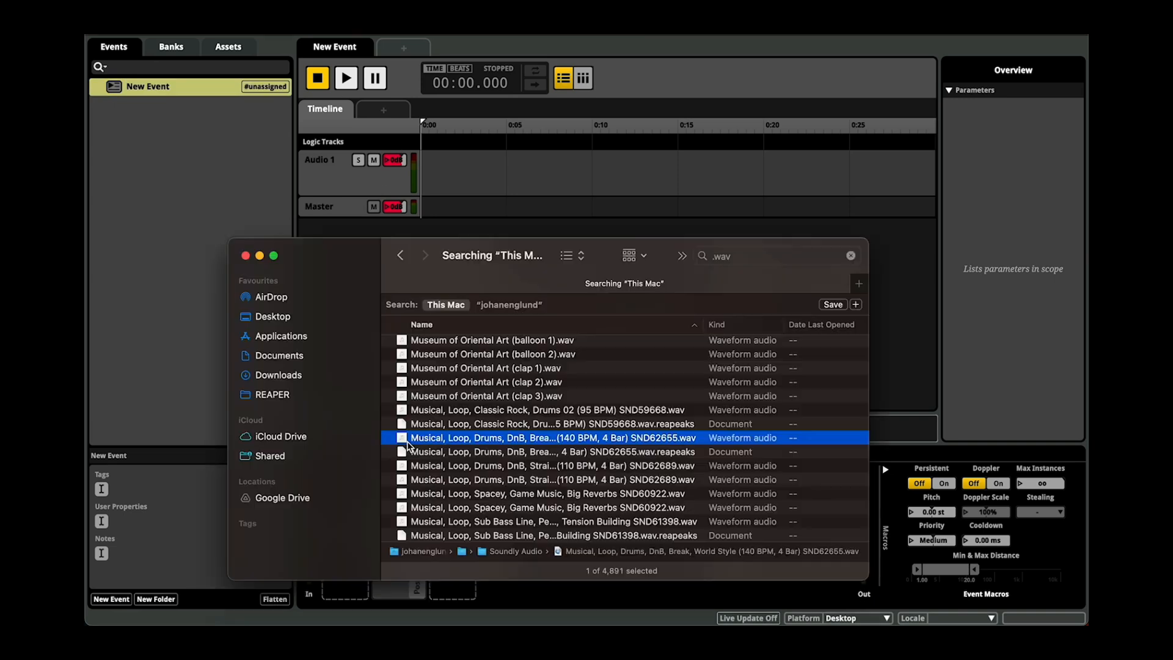
# Step: Place the DnB Break World Style drum loop (140 BPM, 4 Bar) at the start of Audio 1 and enlarge the track's height
pyautogui.moveTo(406, 439); pyautogui.dragTo(464, 165)
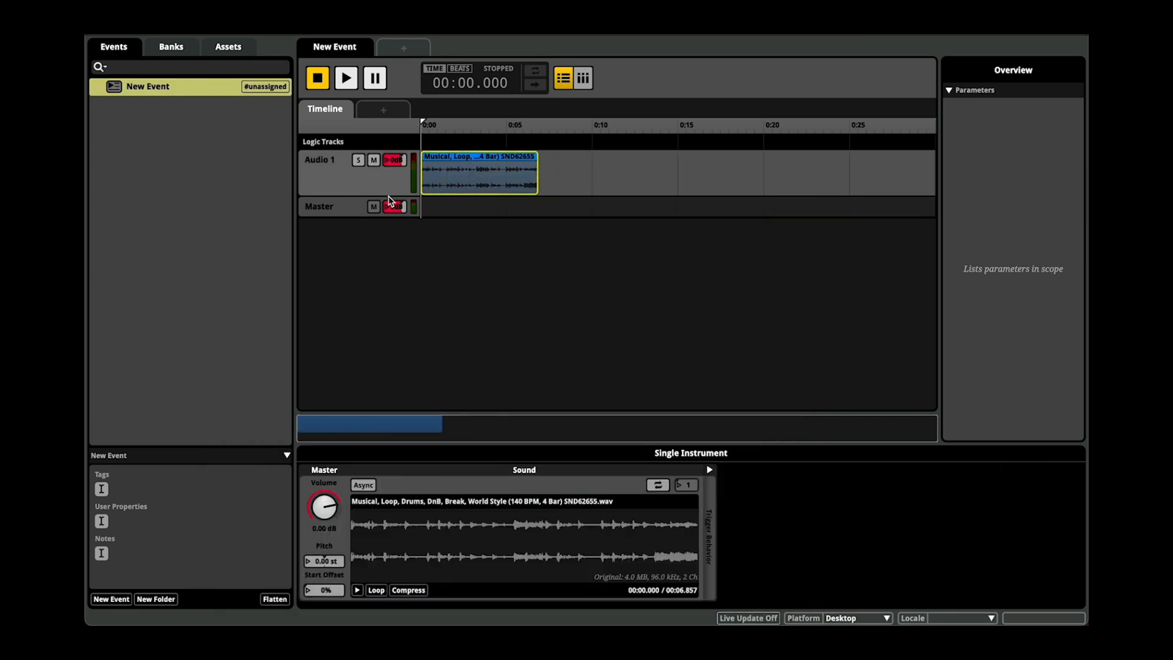
pyautogui.moveTo(395, 194); pyautogui.dragTo(378, 290)
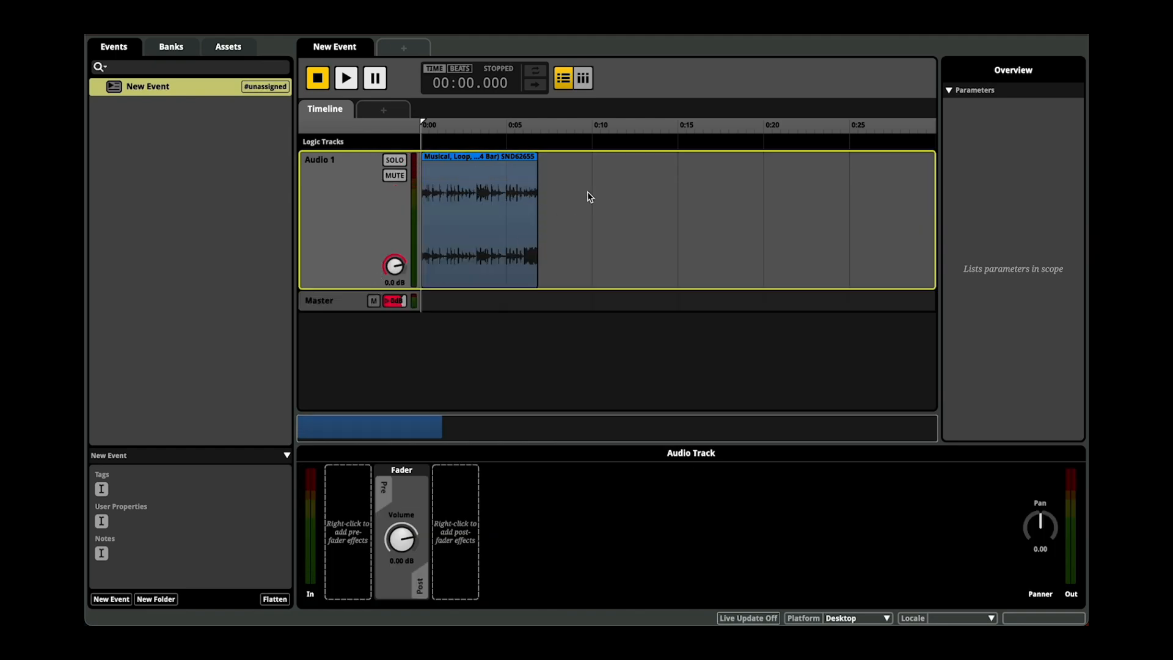
# Step: Add a tempo marker set to 140 BPM in 4/4 and move it to the start of the timeline
pyautogui.rightClick(574, 144)
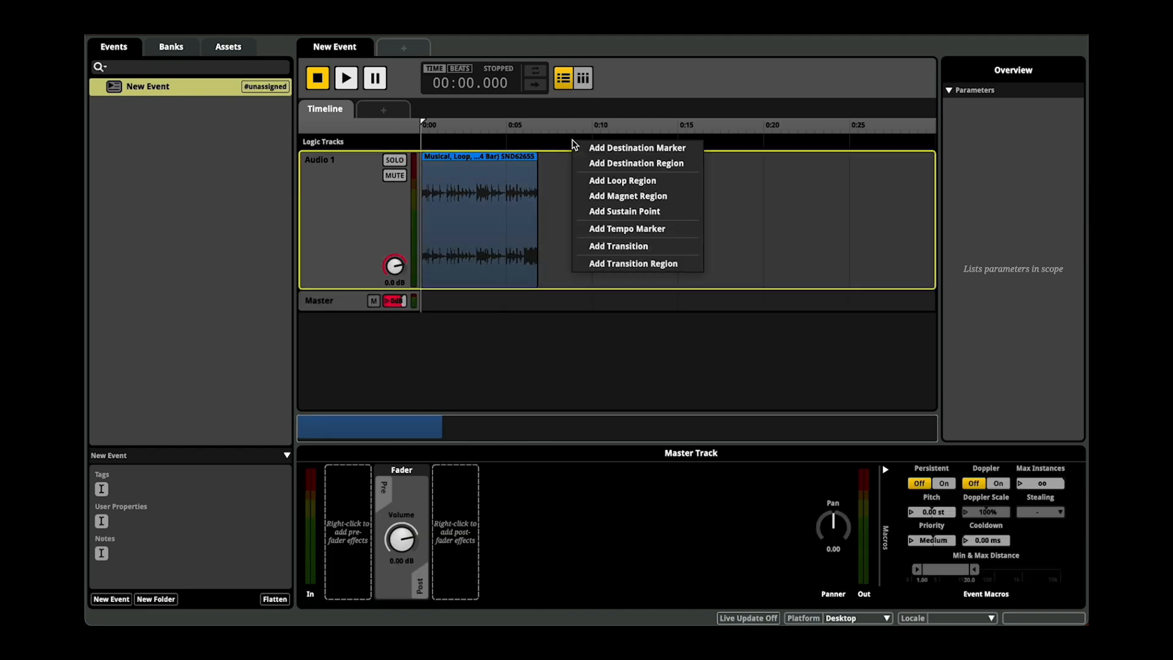
pyautogui.click(627, 228)
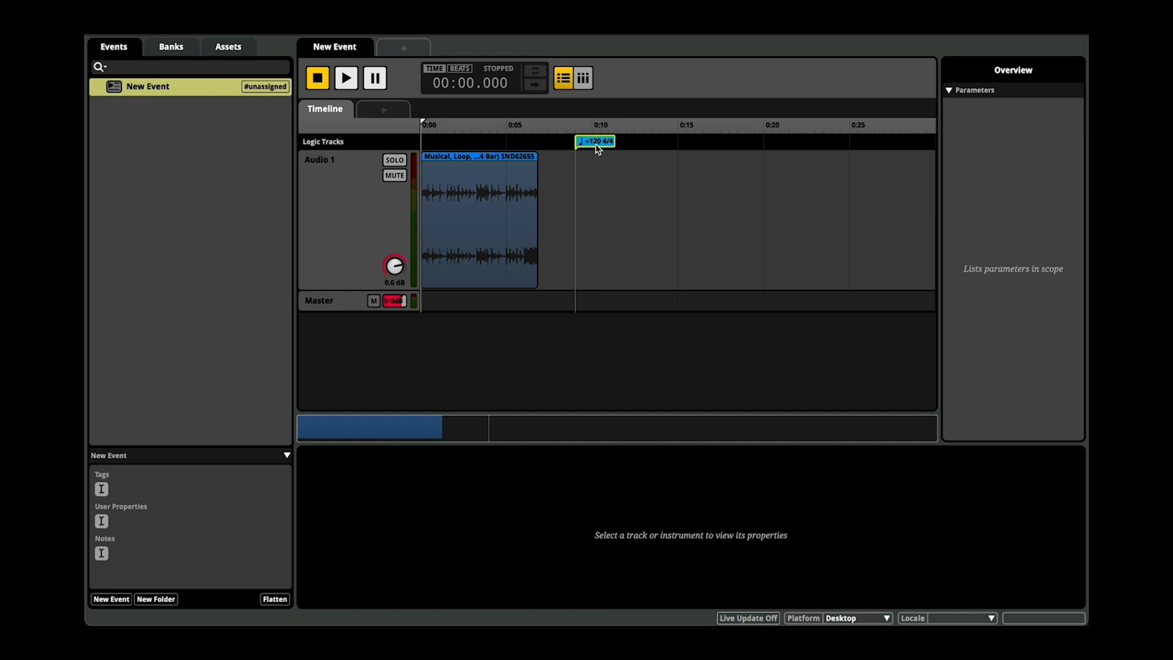
pyautogui.doubleClick(614, 142)
pyautogui.press('Return')
pyautogui.rightClick(609, 152)
pyautogui.click(652, 149)
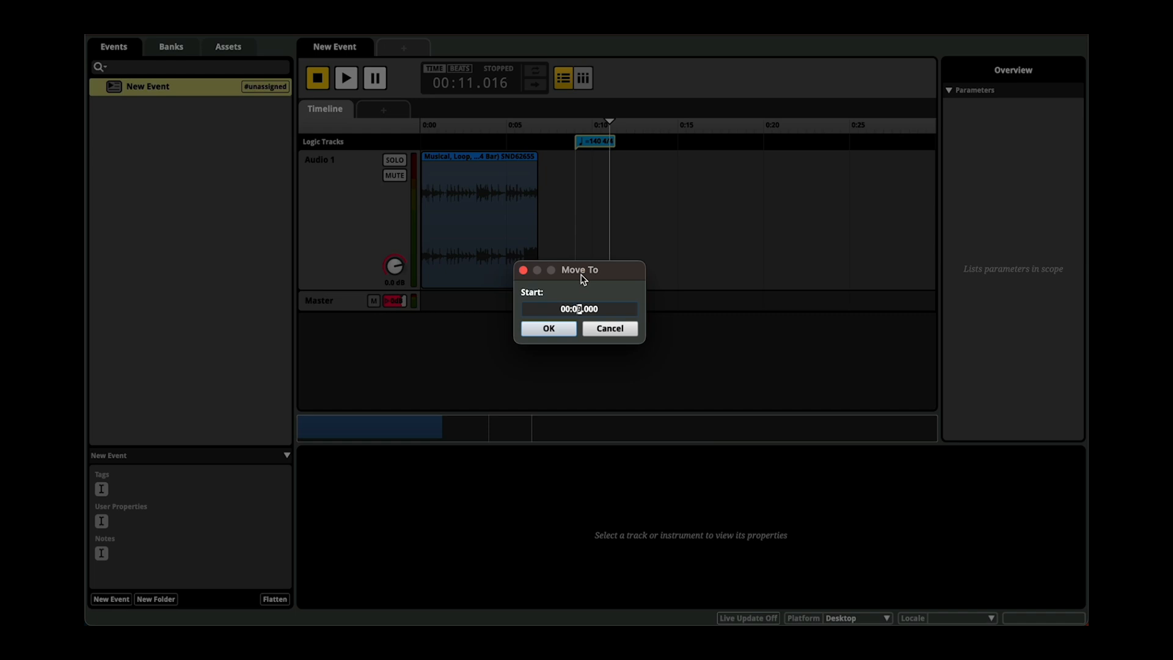
pyautogui.click(536, 333)
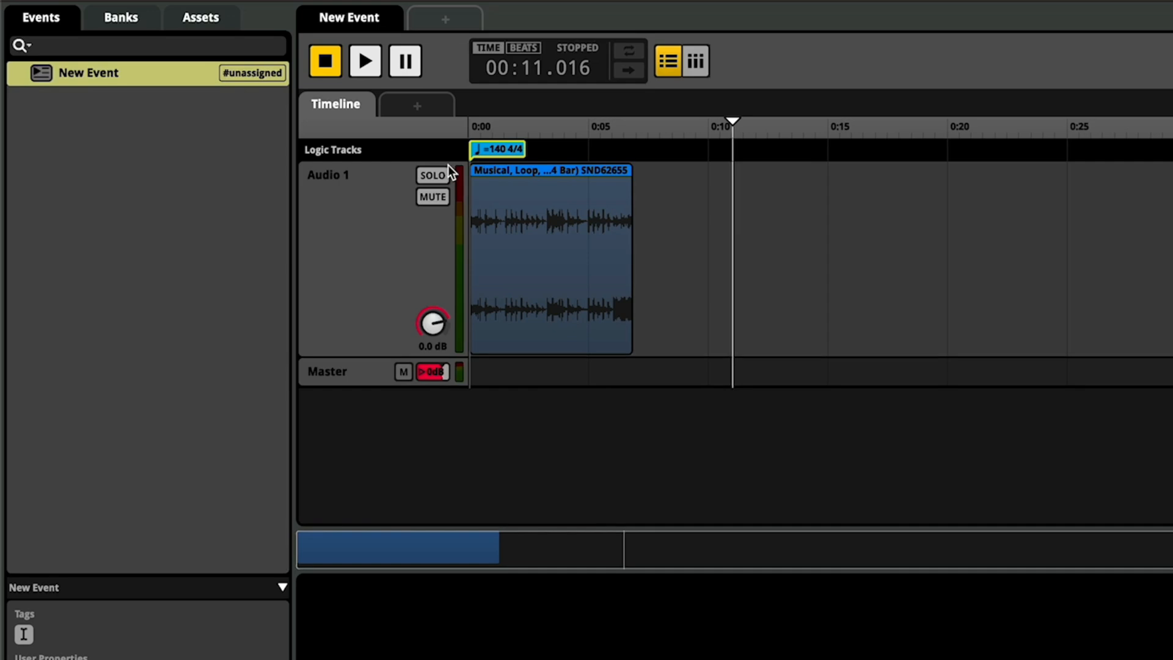
# Step: Show the timeline in beats and play the drum loop from the beginning
pyautogui.click(524, 48)
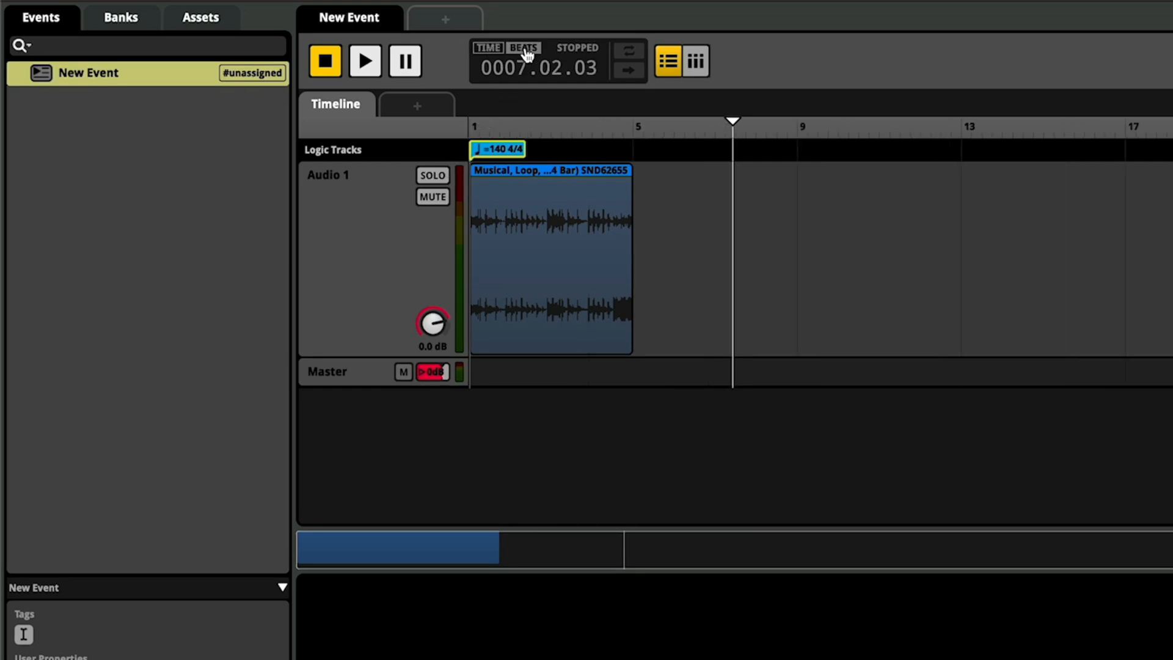
pyautogui.press('Return')
pyautogui.press('space')
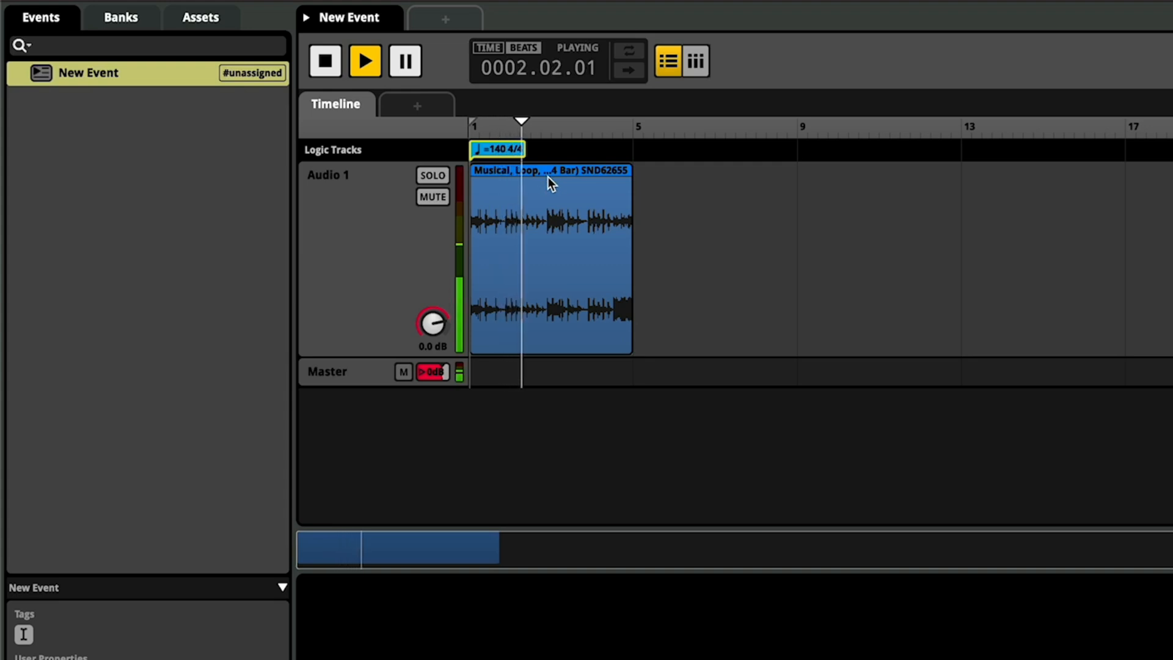
pyautogui.press('space')
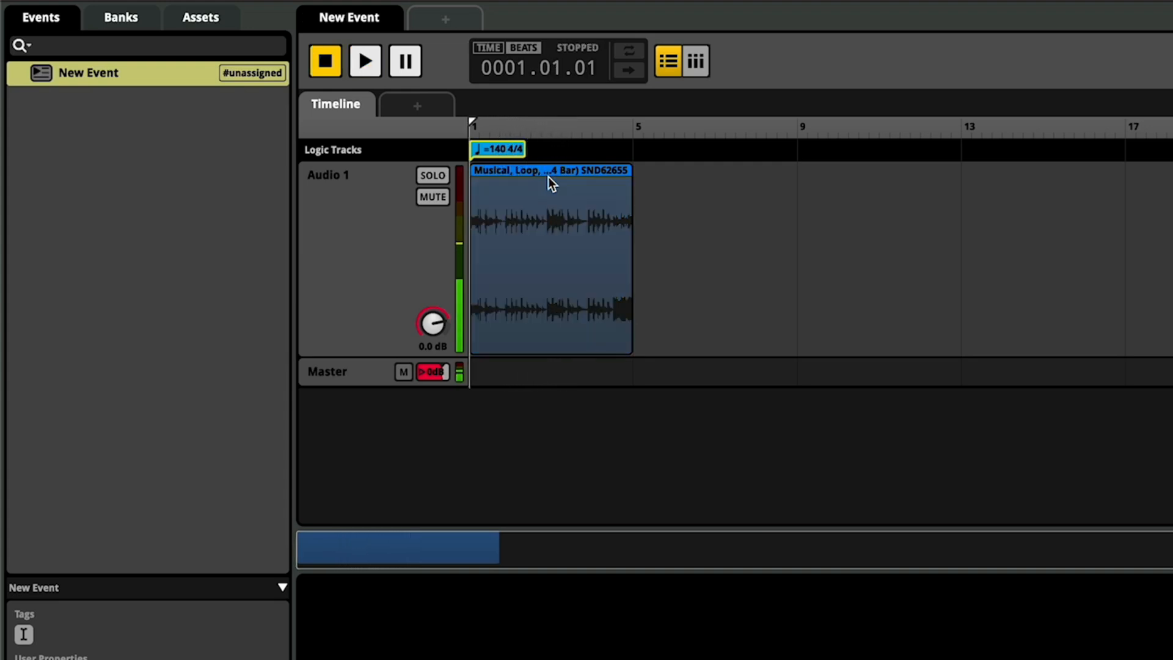
# Step: Copy the drum loop on Audio 1 and place the duplicate so it starts at bar 6
pyautogui.press('f')
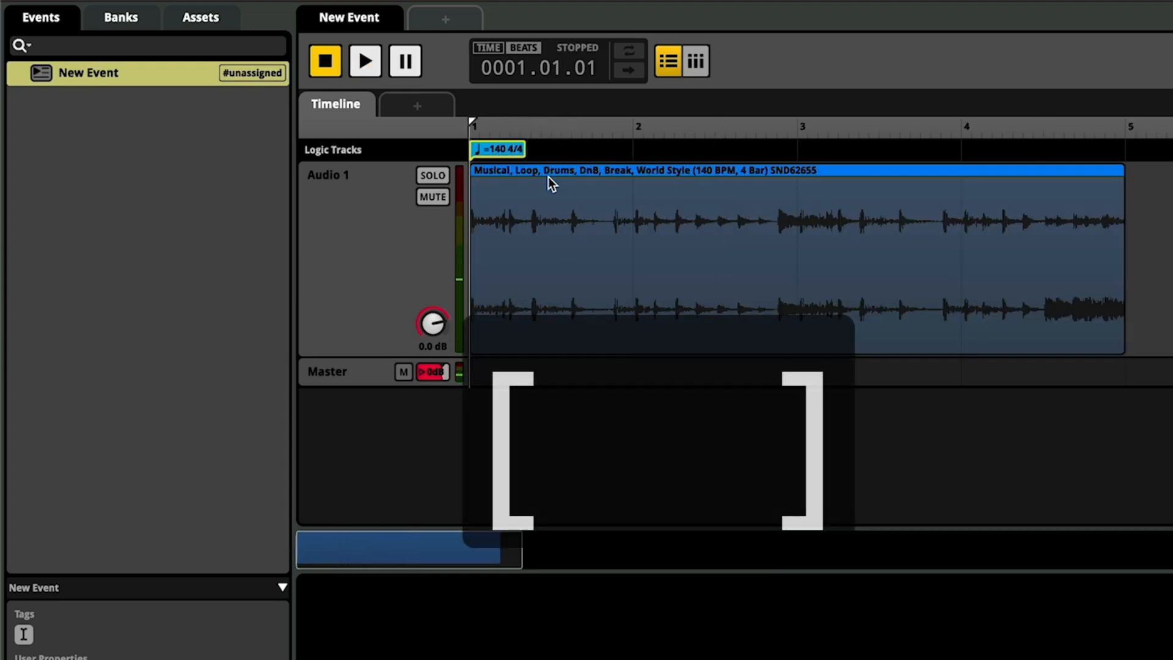
pyautogui.click(682, 277)
pyautogui.hscroll(5, 908, 276)
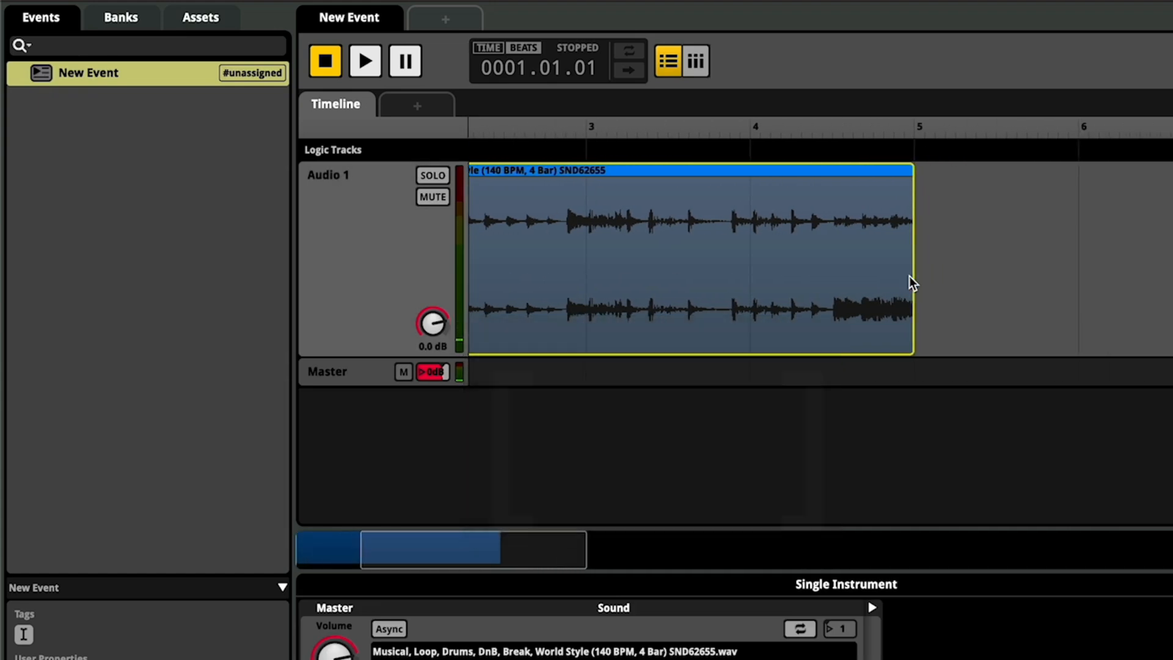
pyautogui.click(1068, 273)
pyautogui.hotkey('ctrl', 'v')
pyautogui.moveTo(1139, 264); pyautogui.dragTo(1057, 262)
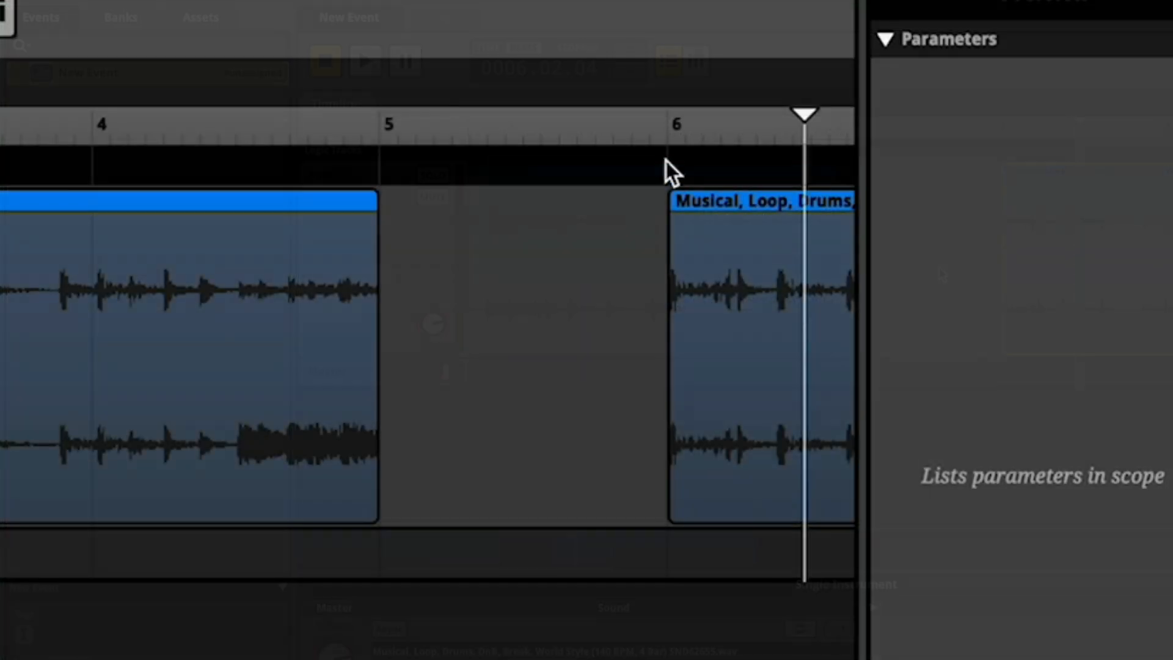
# Step: Add a destination marker named Drum B at bar 6, where the second drum loop starts
pyautogui.click(978, 146)
pyautogui.rightClick(665, 160)
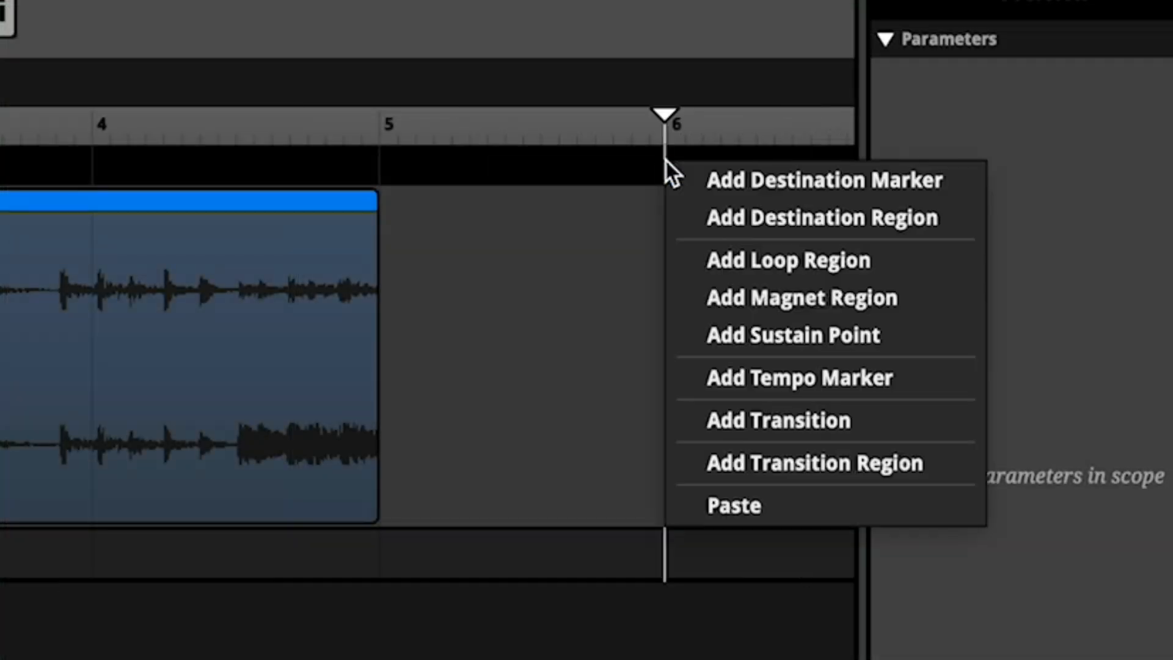
pyautogui.click(786, 186)
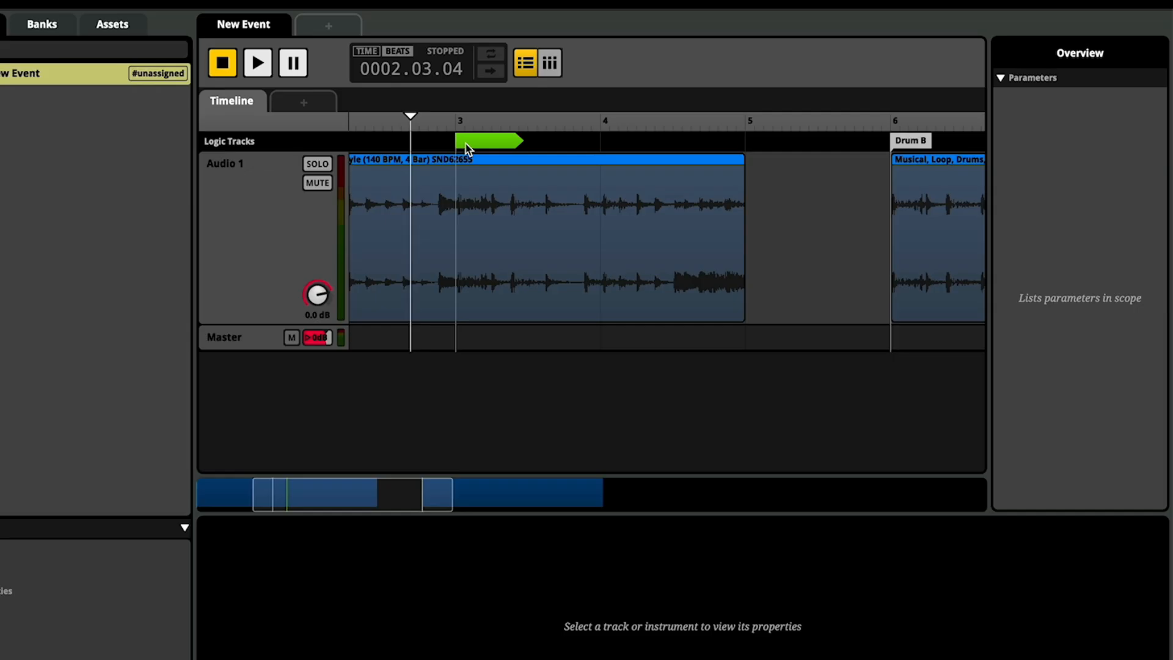
# Step: Set the destination of the transition marker at bar 3 to the Drum B marker
pyautogui.click(467, 149)
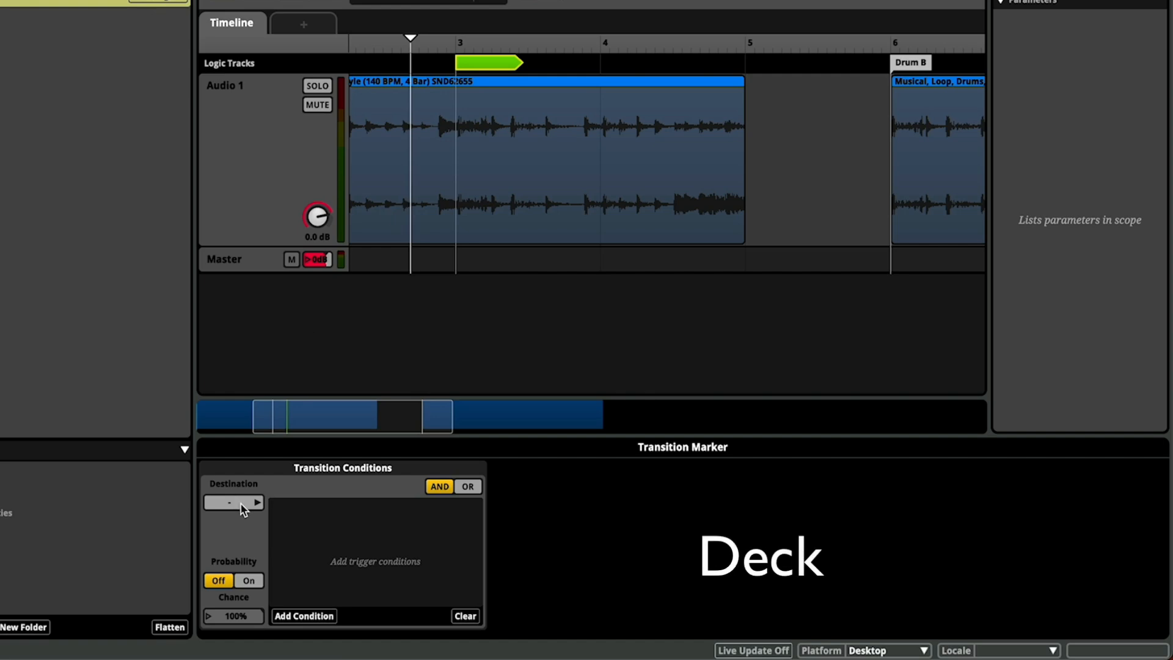
pyautogui.click(242, 503)
pyautogui.moveTo(299, 509)
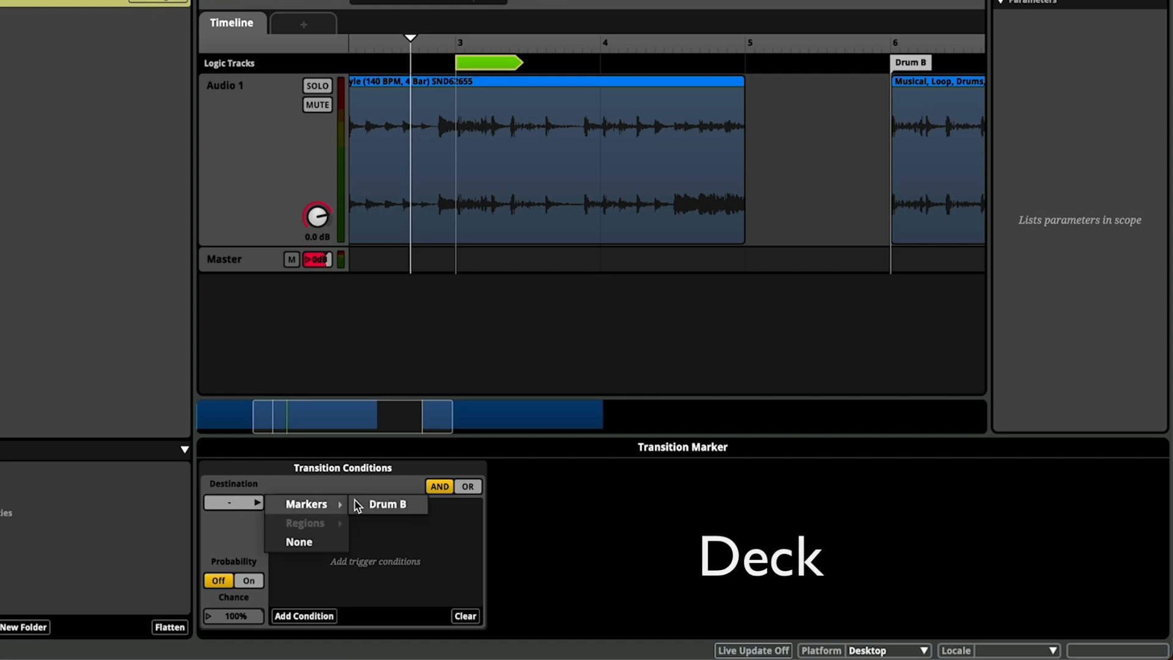
pyautogui.click(382, 504)
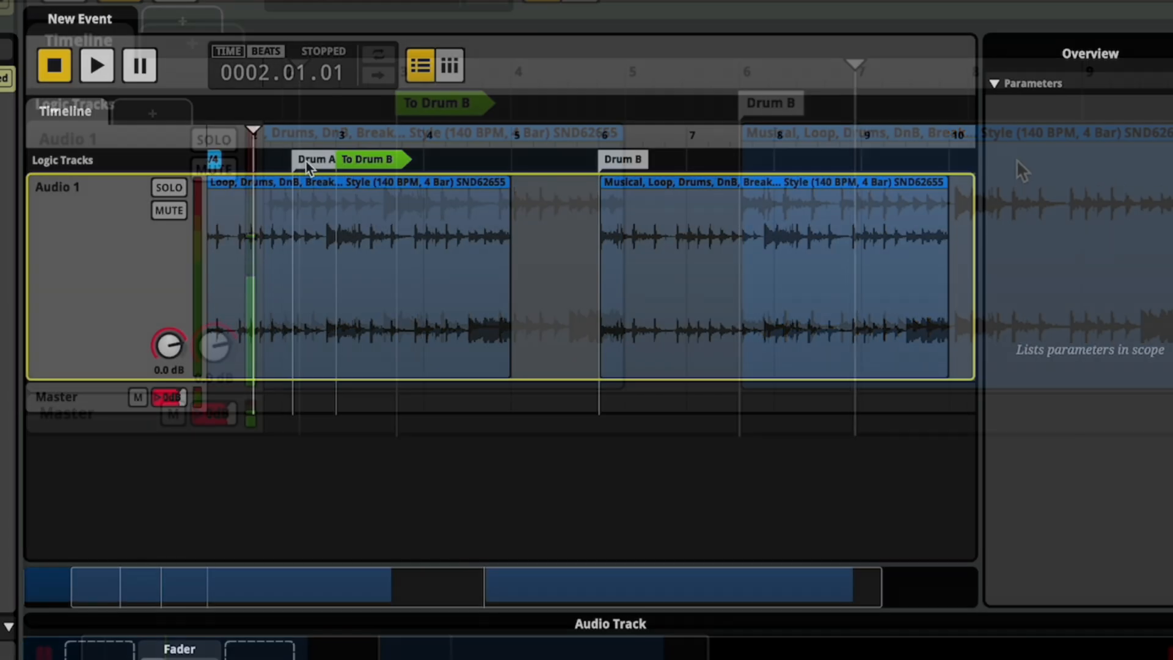
# Step: Move the Drum A marker to bar 1 and add a transition to Drum A about halfway through bar 7
pyautogui.moveTo(307, 161)
pyautogui.mouseDown()
pyautogui.moveTo(306, 195)
pyautogui.moveTo(223, 216)
pyautogui.mouseUp()
pyautogui.rightClick(772, 183)
pyautogui.moveTo(873, 361)
pyautogui.moveTo(965, 366)
pyautogui.click(1113, 365)
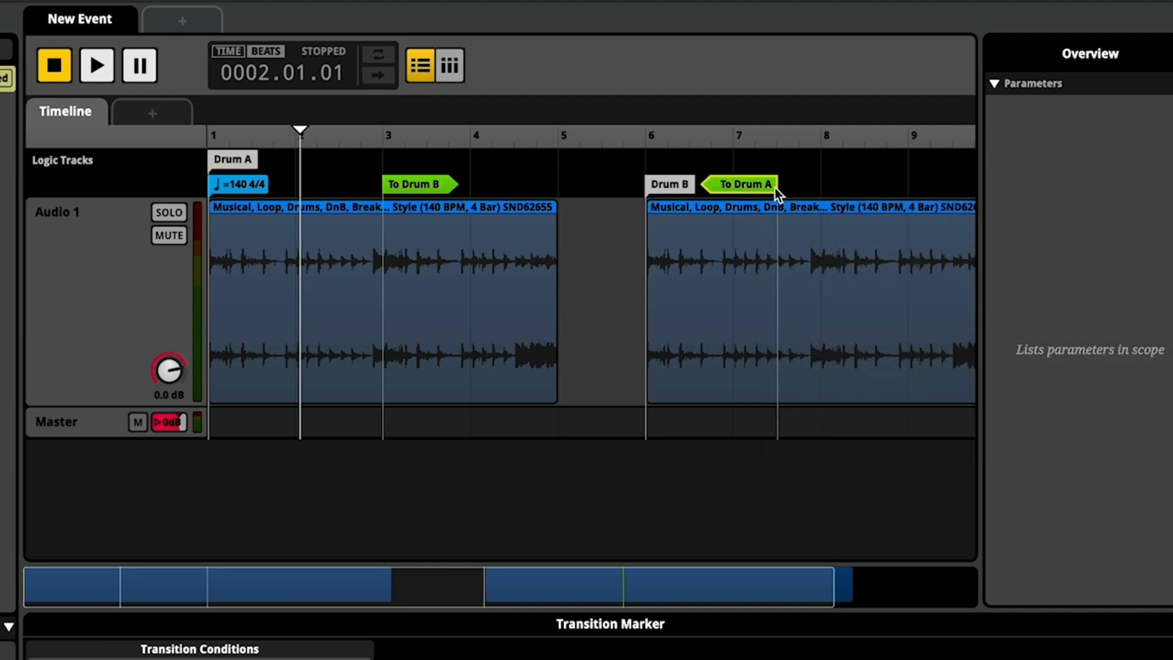
# Step: Play the event from late in bar 2 to audition the transitions between Drum A and Drum B
pyautogui.click(358, 169)
pyautogui.press('space')
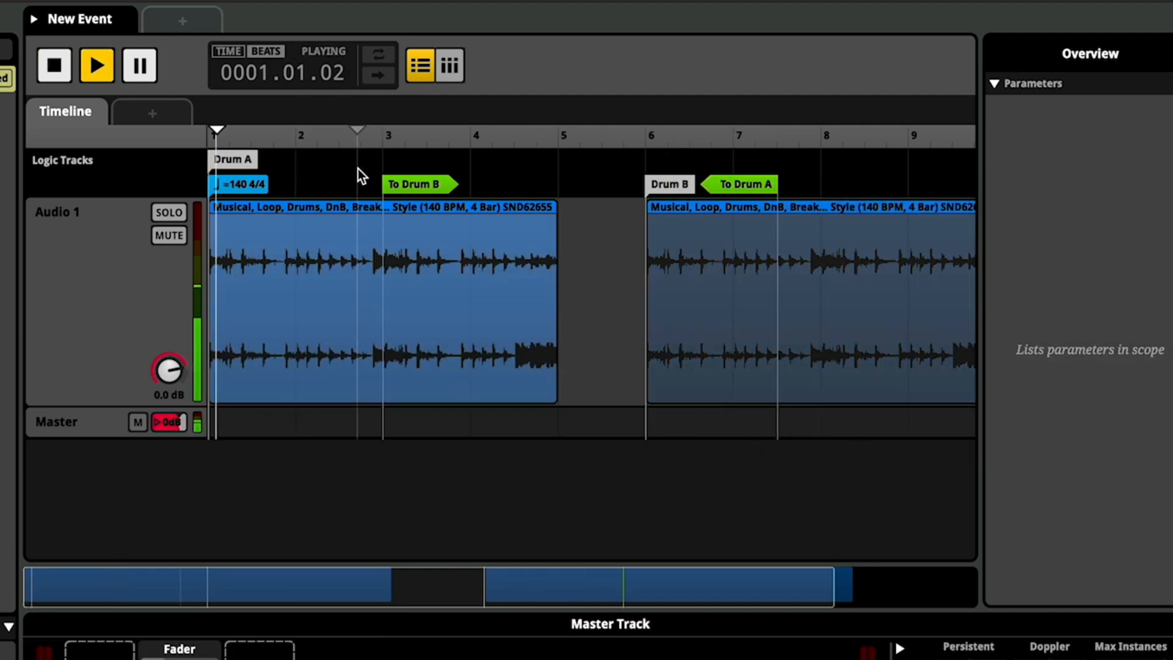
pyautogui.press('space')
# Step: Add a loop region to the logic tracks and fit it from bar 1 to bar 3
pyautogui.rightClick(470, 164)
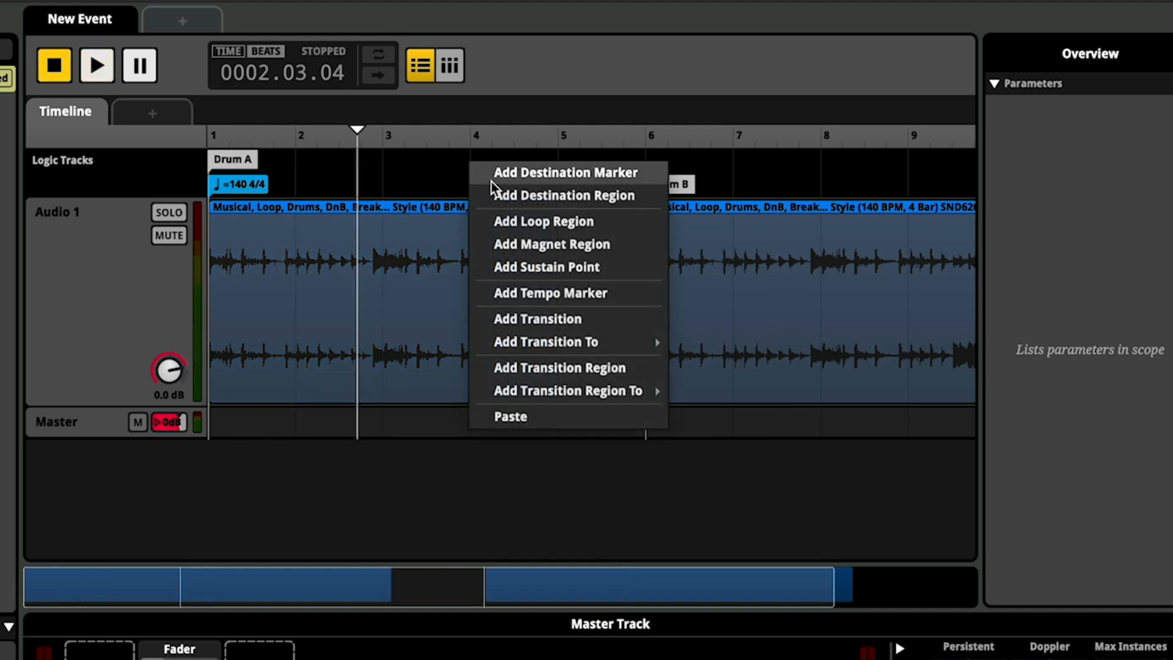
pyautogui.click(606, 226)
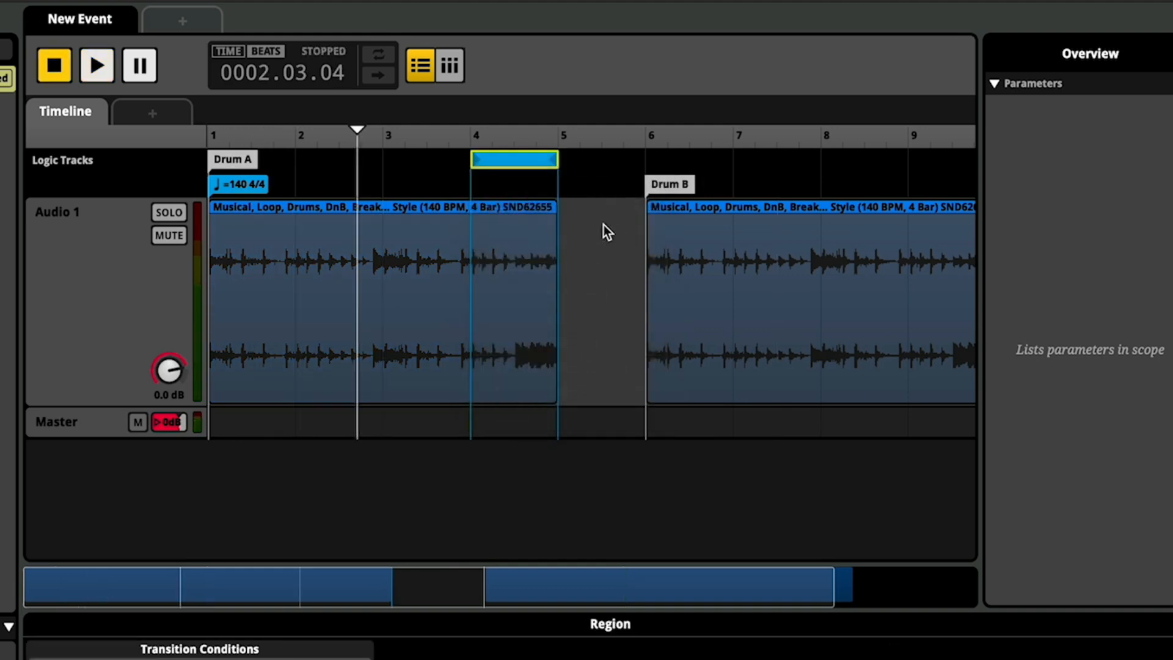
pyautogui.moveTo(533, 164); pyautogui.dragTo(246, 215)
pyautogui.moveTo(295, 161); pyautogui.dragTo(382, 192)
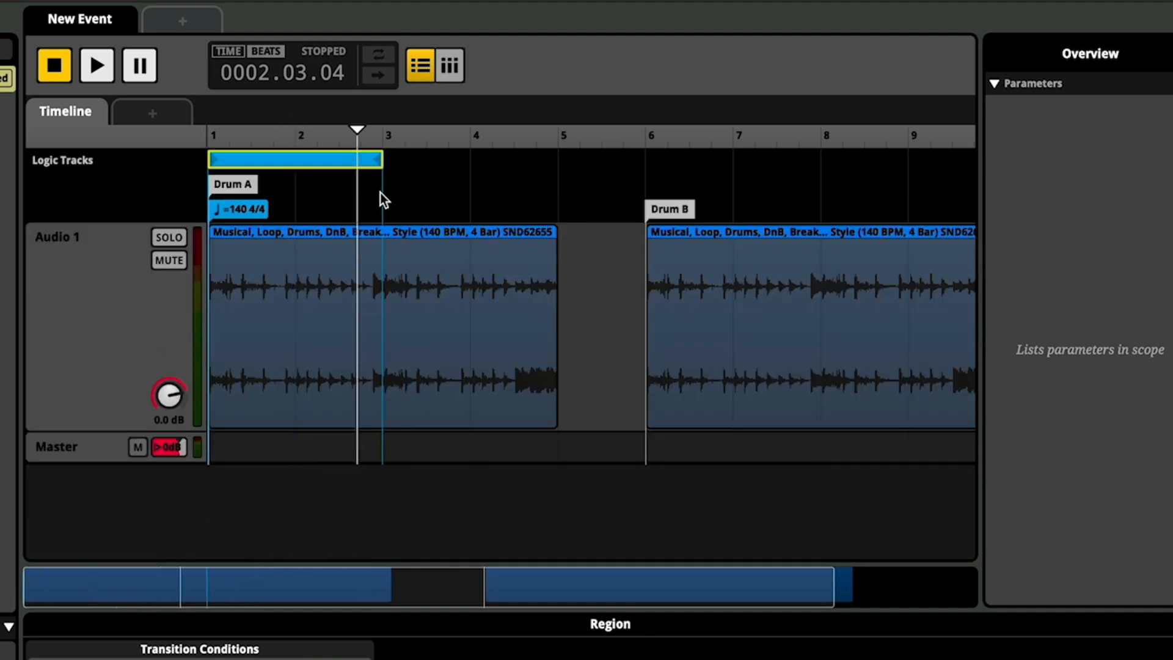
# Step: Play the event to audition the loop region over the first two bars
pyautogui.press('space')
pyautogui.click(385, 194)
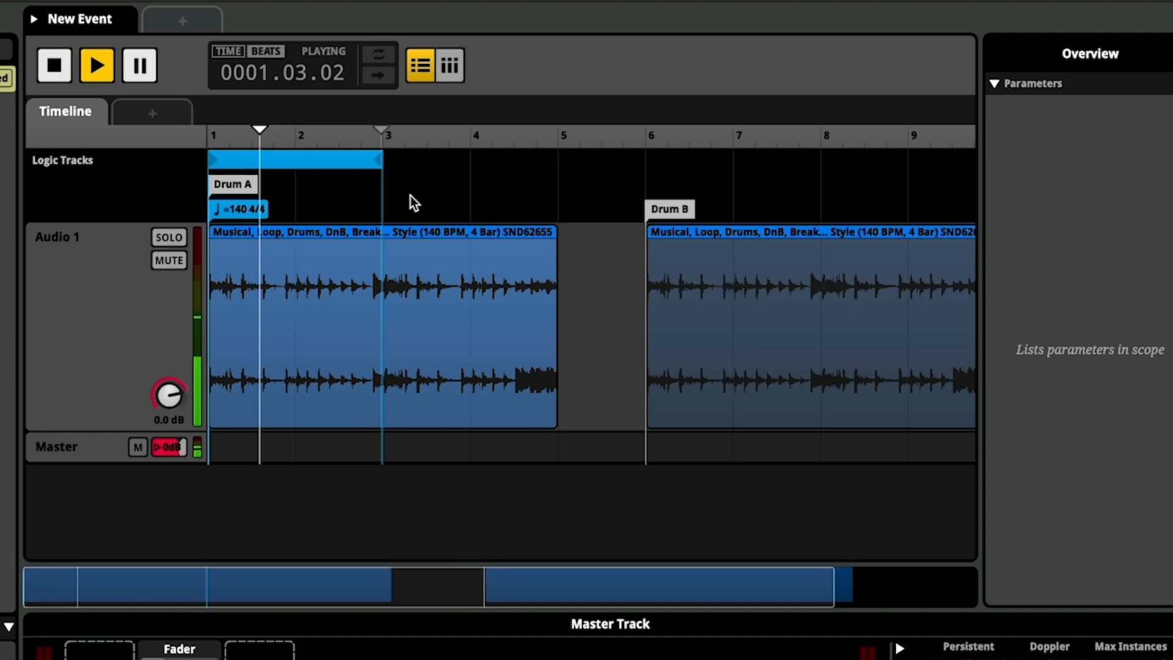
pyautogui.press('space')
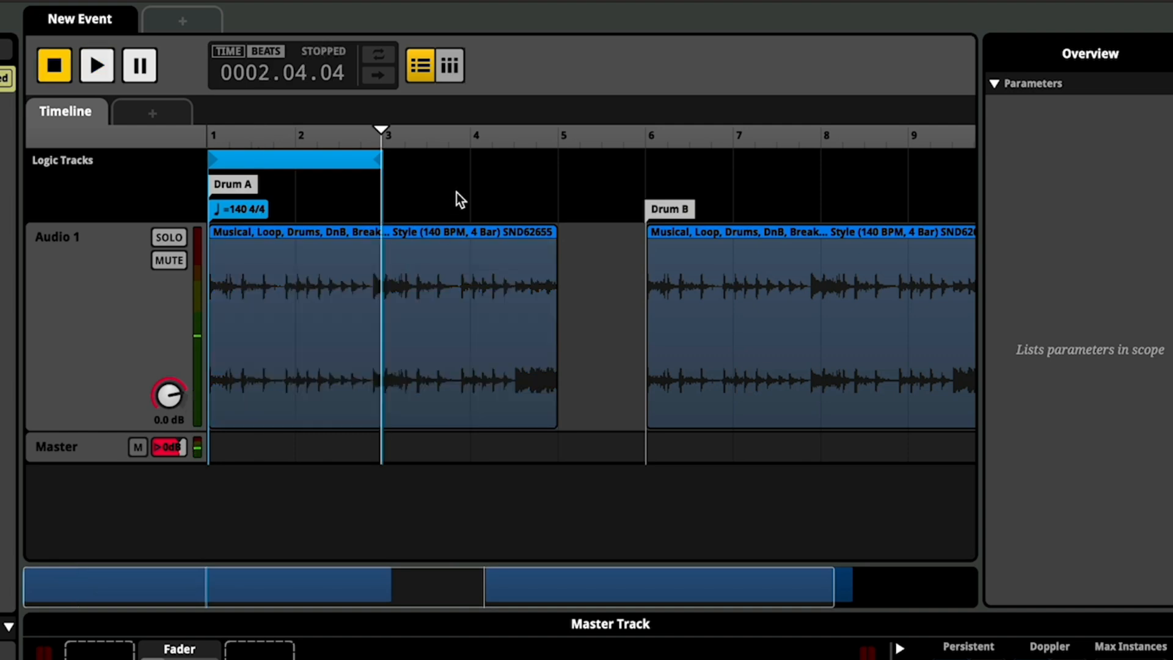
# Step: Add a transition region to Drum B and fit it from bar 1 to bar 3 above the loop region
pyautogui.rightClick(449, 193)
pyautogui.moveTo(555, 422)
pyautogui.moveTo(706, 421)
pyautogui.click(800, 445)
pyautogui.moveTo(500, 184); pyautogui.dragTo(234, 209)
pyautogui.moveTo(293, 158); pyautogui.dragTo(372, 159)
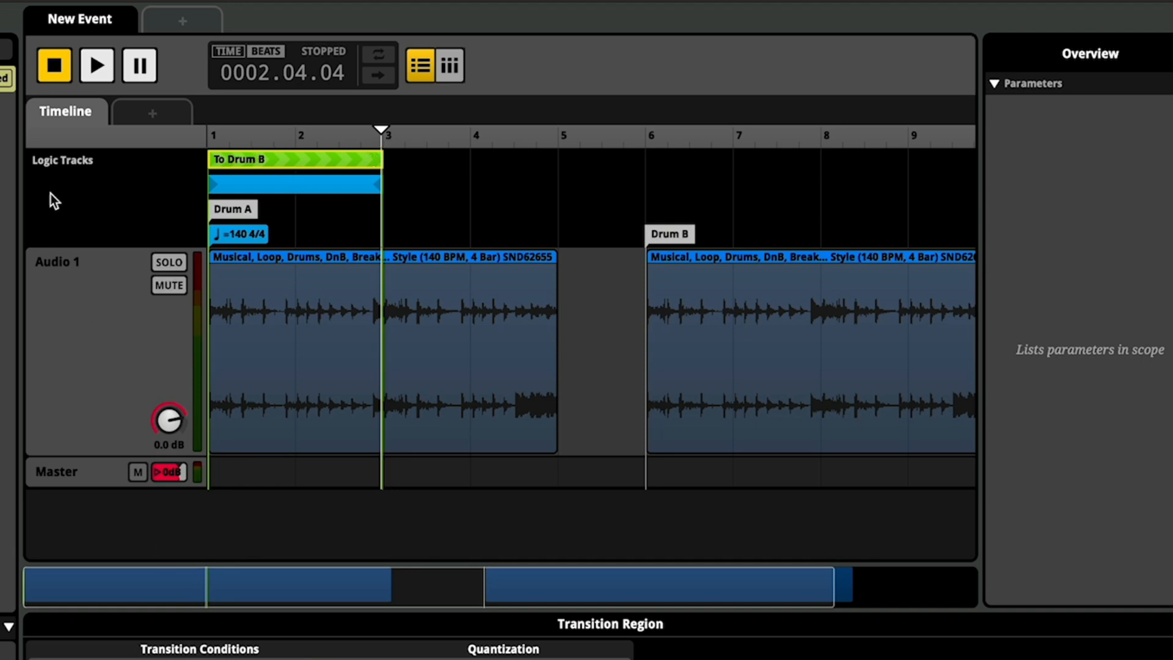
# Step: Start a new parameter for a parameter sheet and set its type to User: Labeled
pyautogui.click(154, 108)
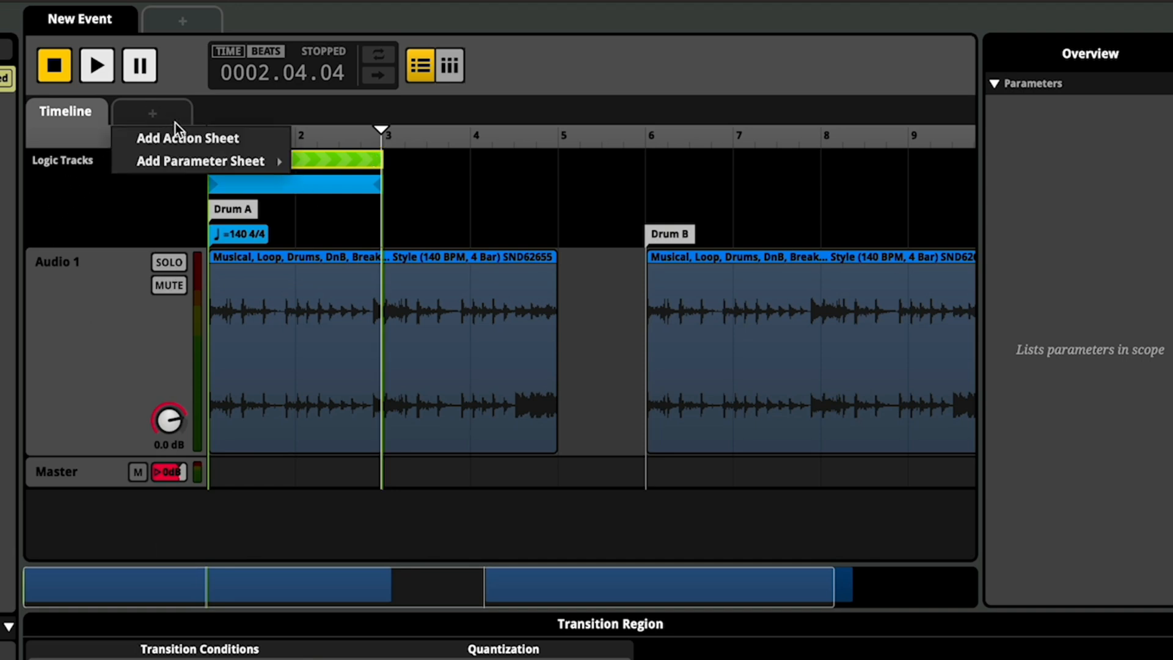
pyautogui.moveTo(200, 162)
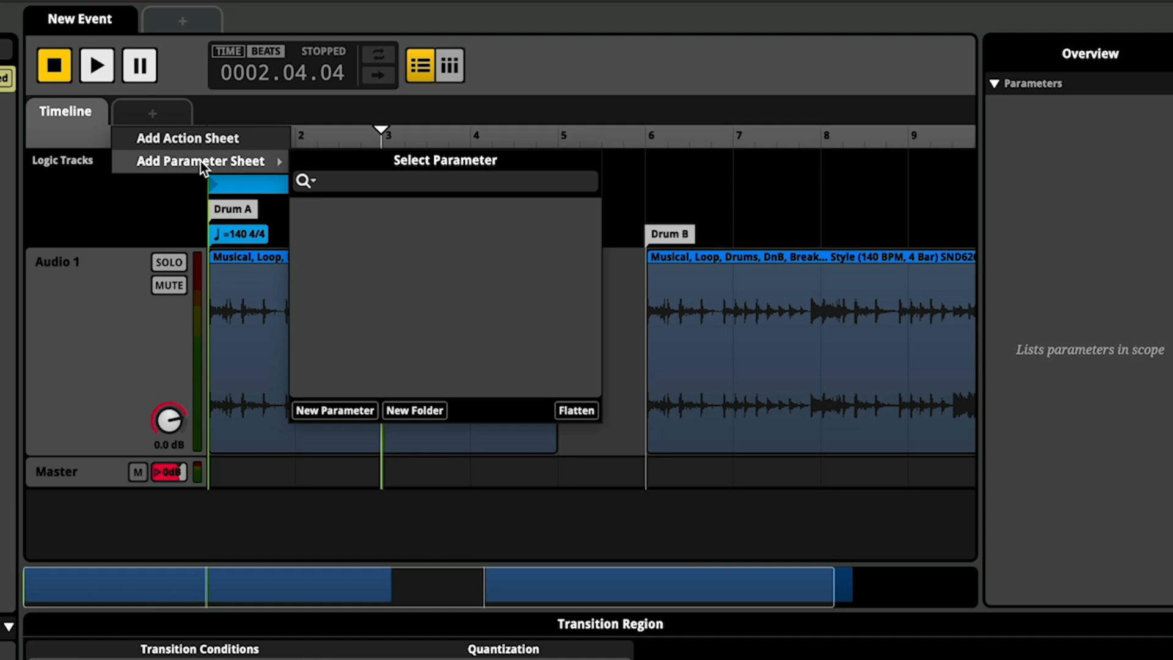
pyautogui.click(339, 409)
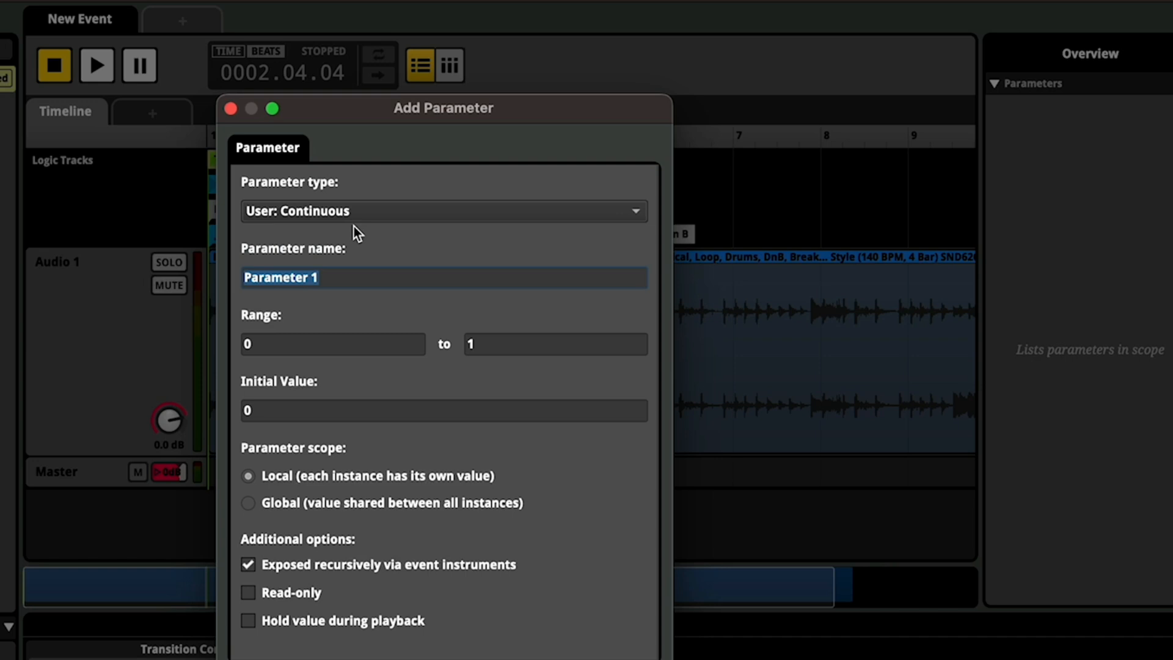
pyautogui.click(365, 209)
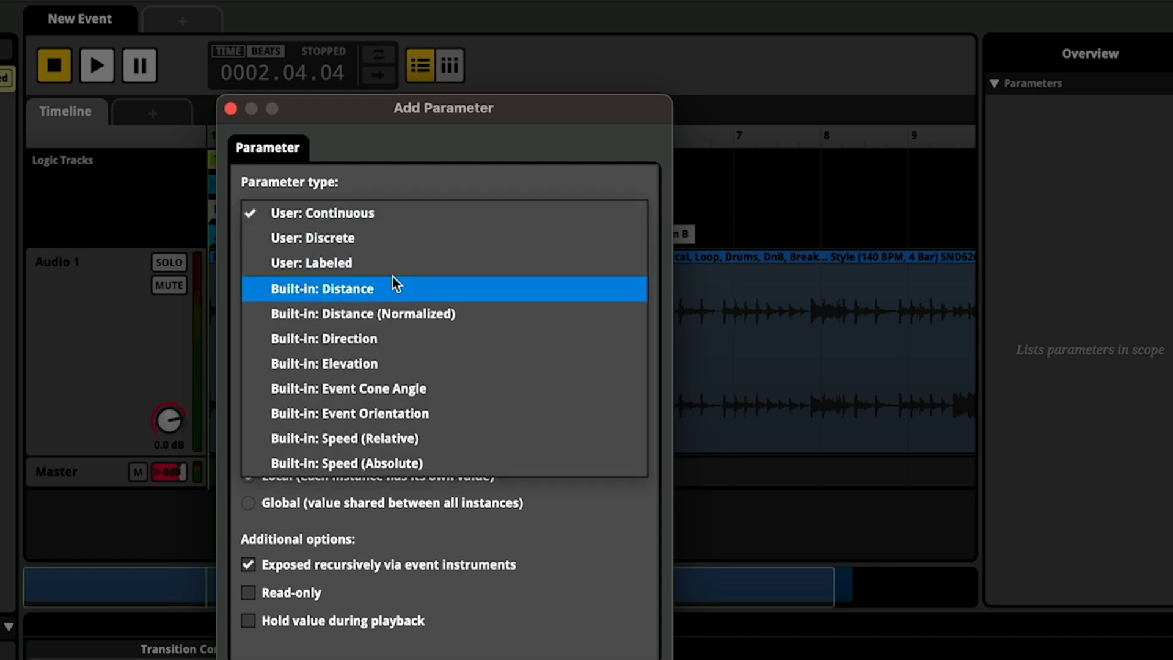
pyautogui.click(409, 264)
# Step: Label the parameter's first two values Drum A and Drum B, remove Value C, and create the parameter
pyautogui.doubleClick(317, 343)
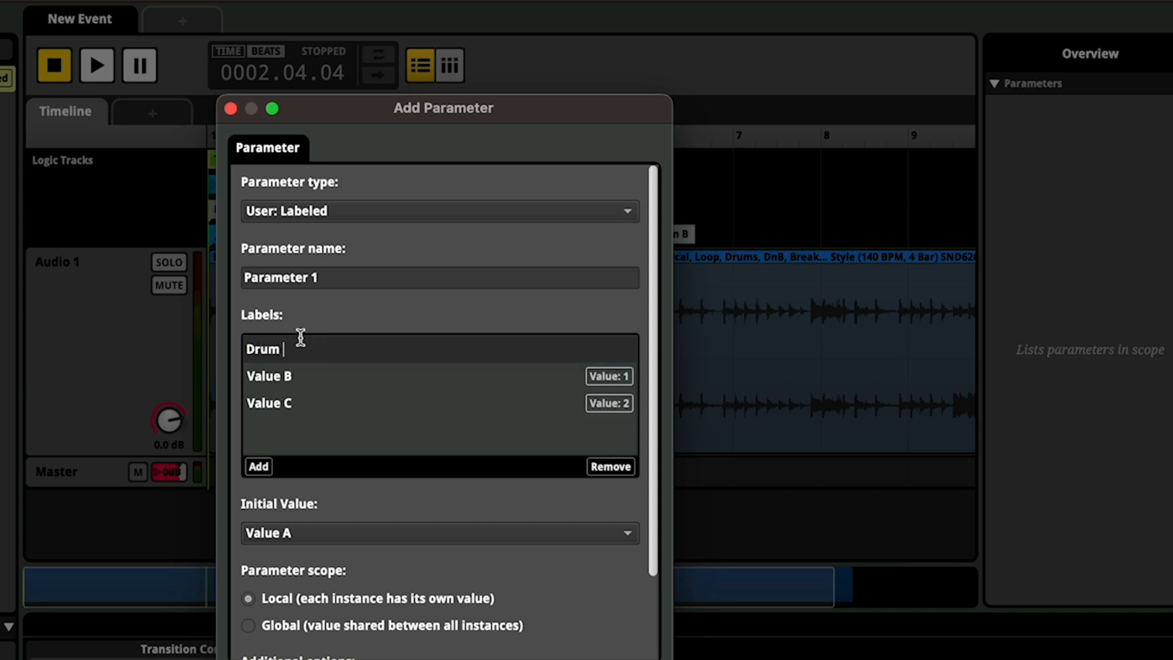
pyautogui.doubleClick(311, 382)
pyautogui.write('Drum')
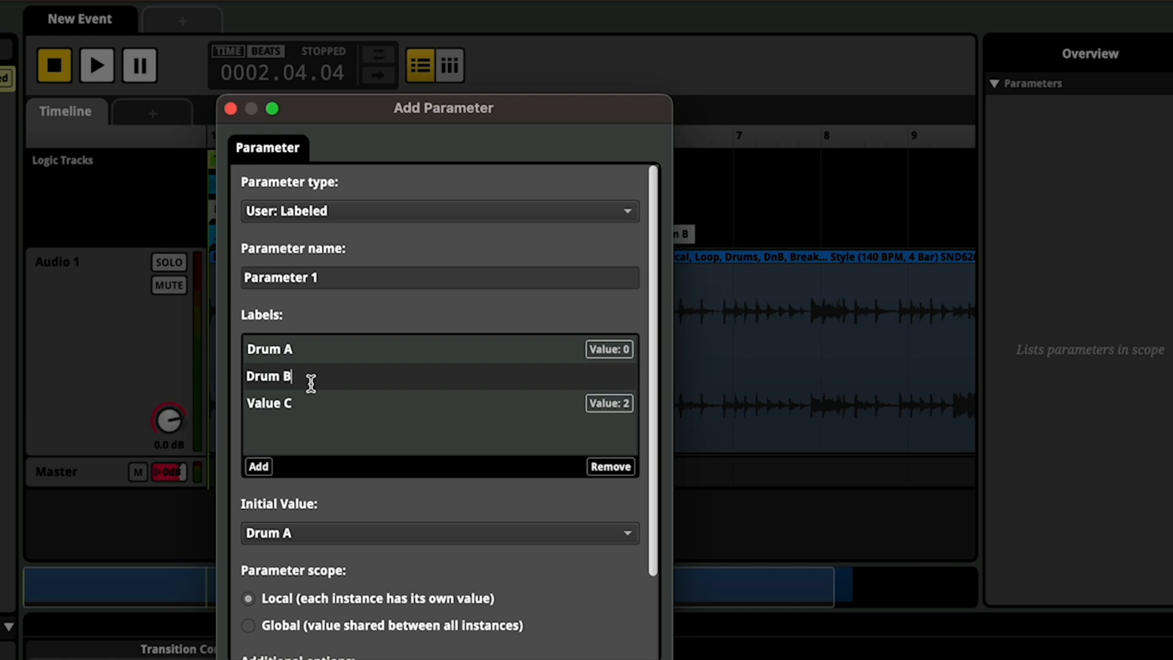
pyautogui.press('Return')
pyautogui.click(375, 400)
pyautogui.click(590, 465)
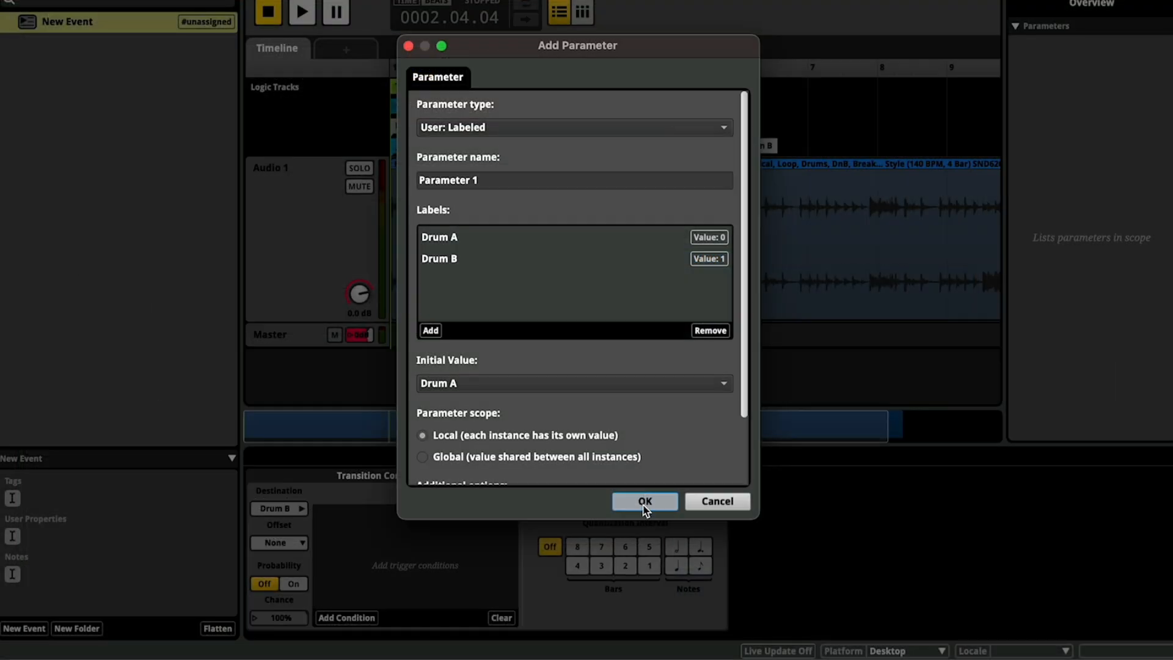
pyautogui.click(644, 502)
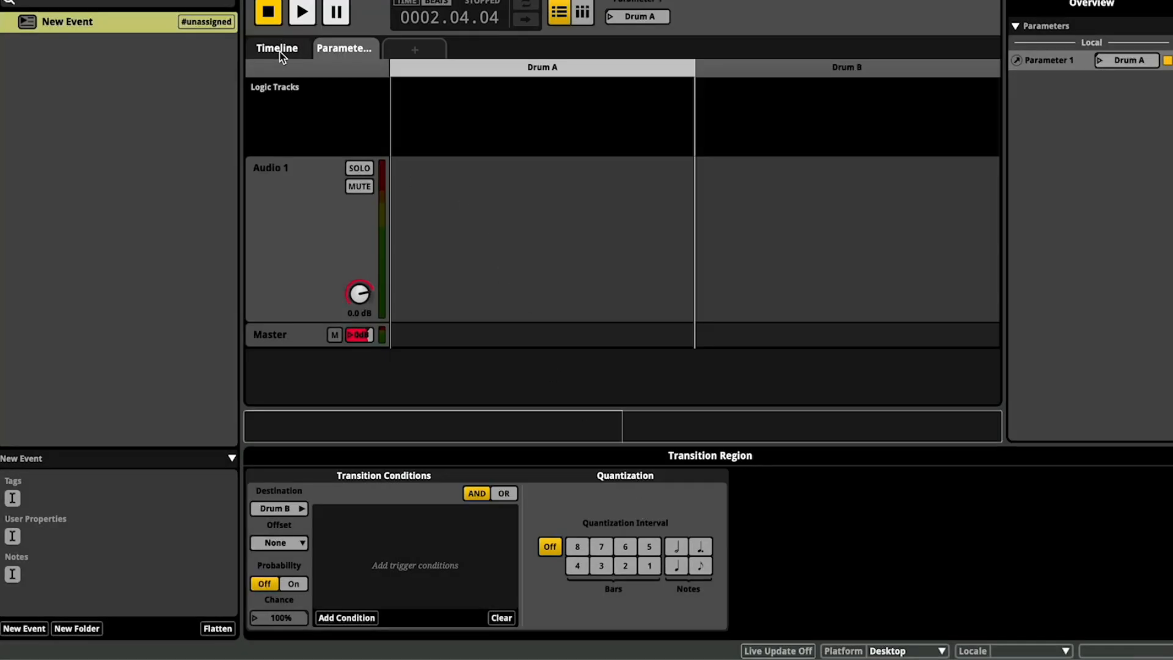
# Step: Add a Parameter 1 condition to the timeline's transition region and set it to Drum B
pyautogui.click(278, 49)
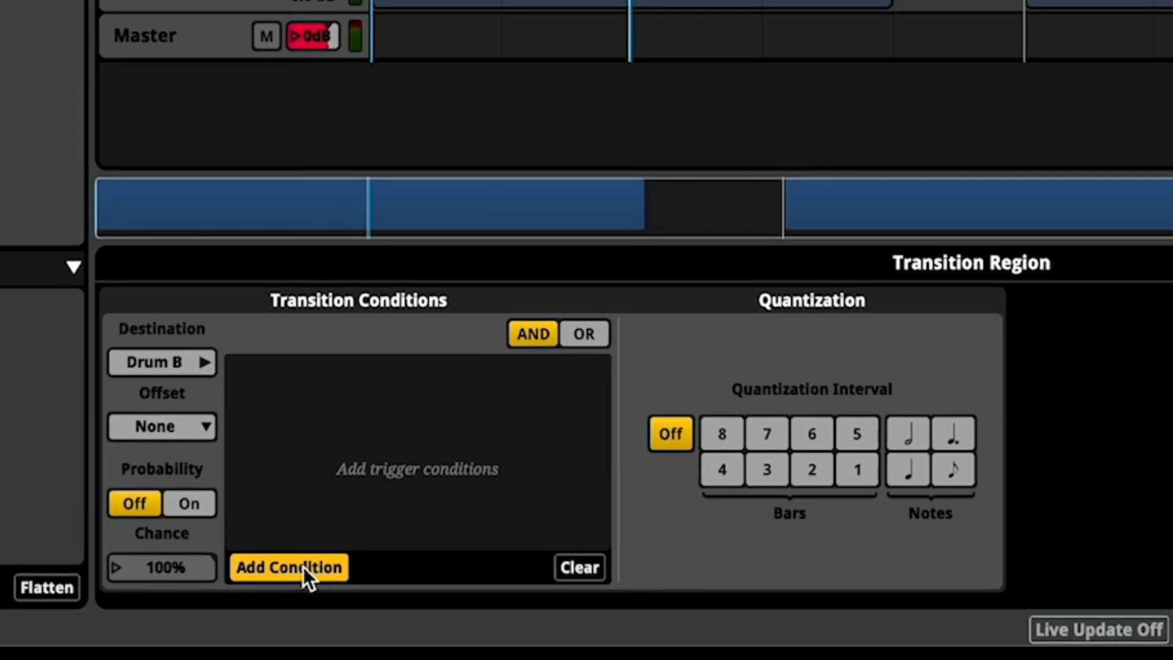
pyautogui.click(302, 566)
pyautogui.moveTo(364, 496)
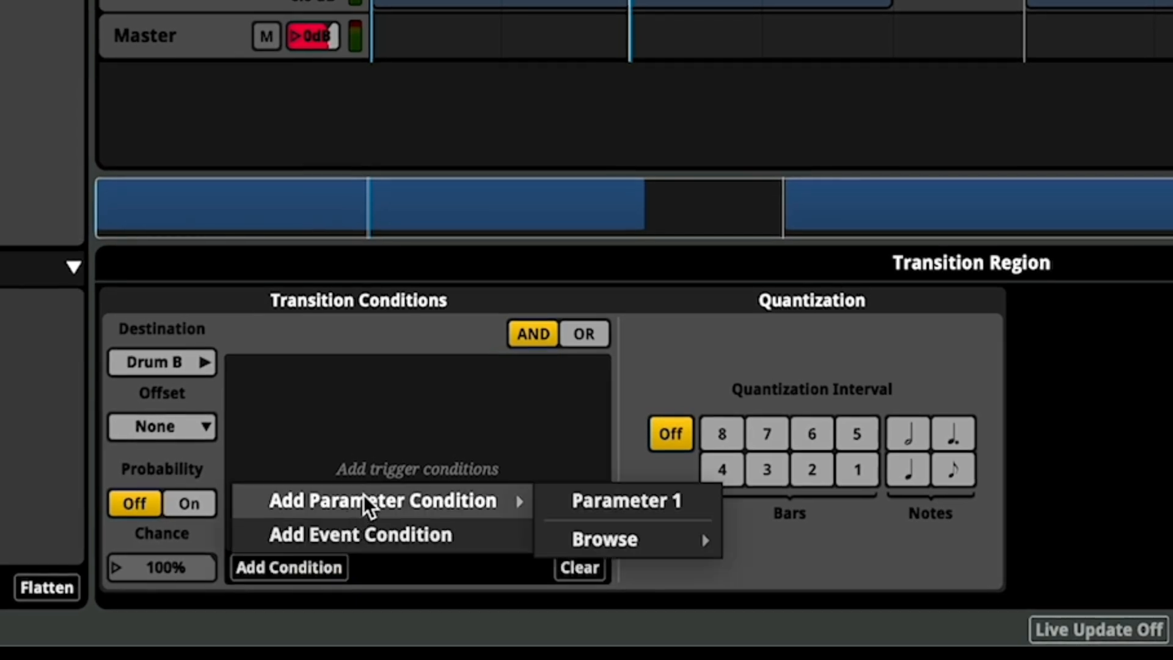
pyautogui.click(618, 505)
pyautogui.click(491, 390)
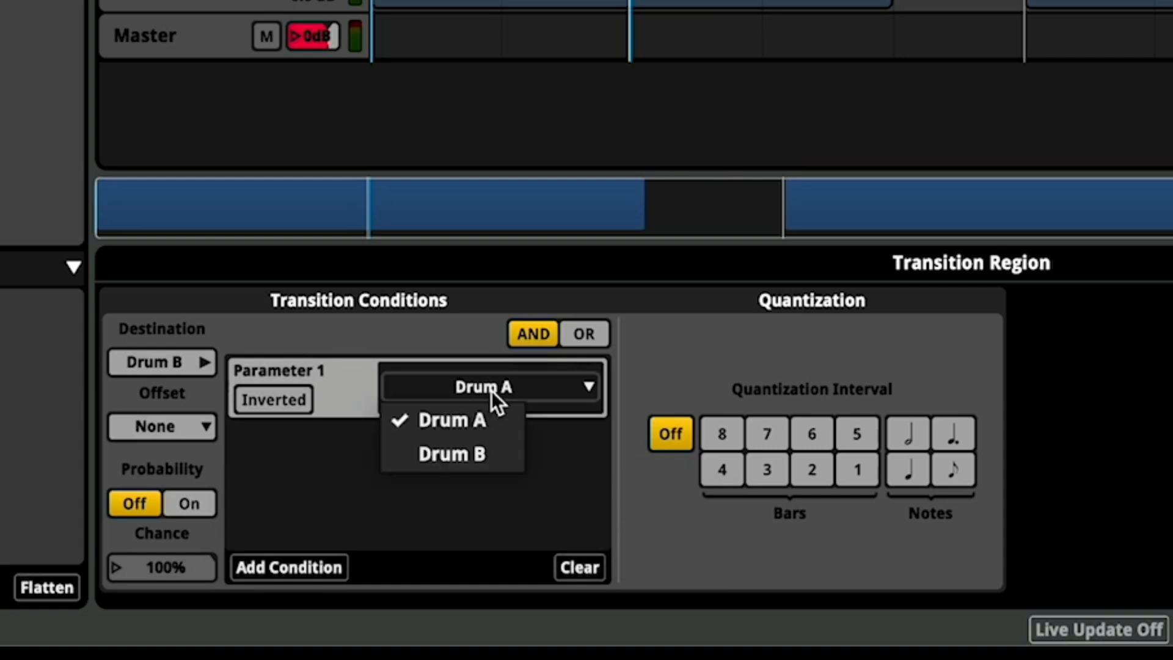
pyautogui.click(493, 453)
# Step: Audition the event while switching Parameter 1 to Drum B, then stop playback and return the parameter to Drum A
pyautogui.press('space')
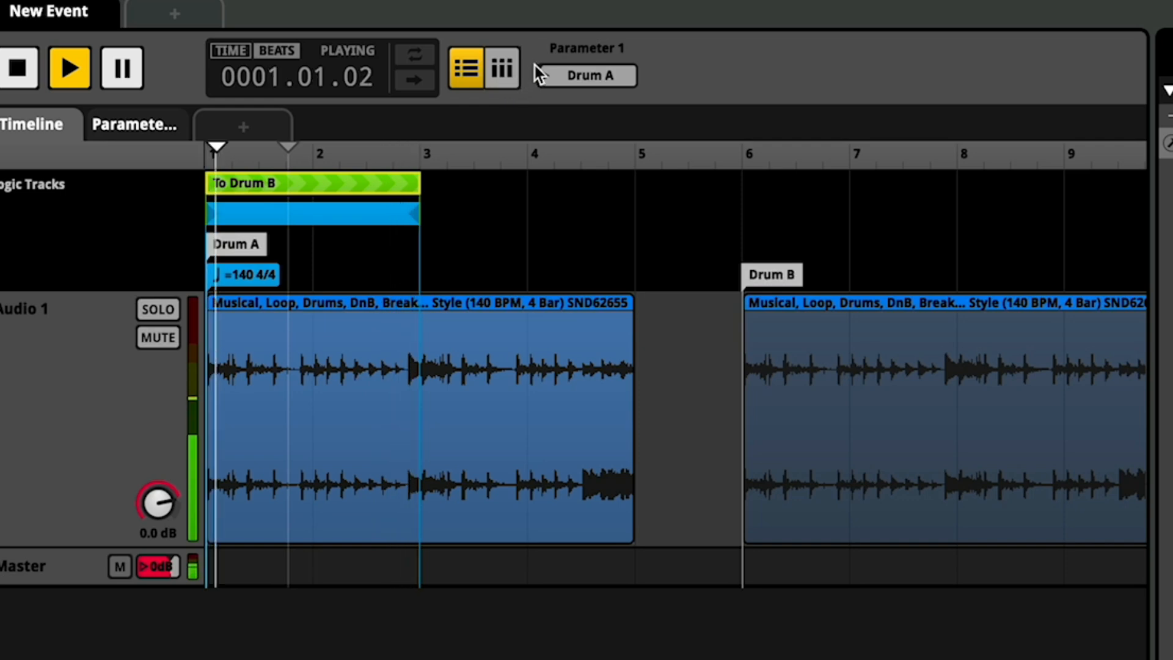
pyautogui.click(550, 75)
pyautogui.click(573, 134)
pyautogui.press('space')
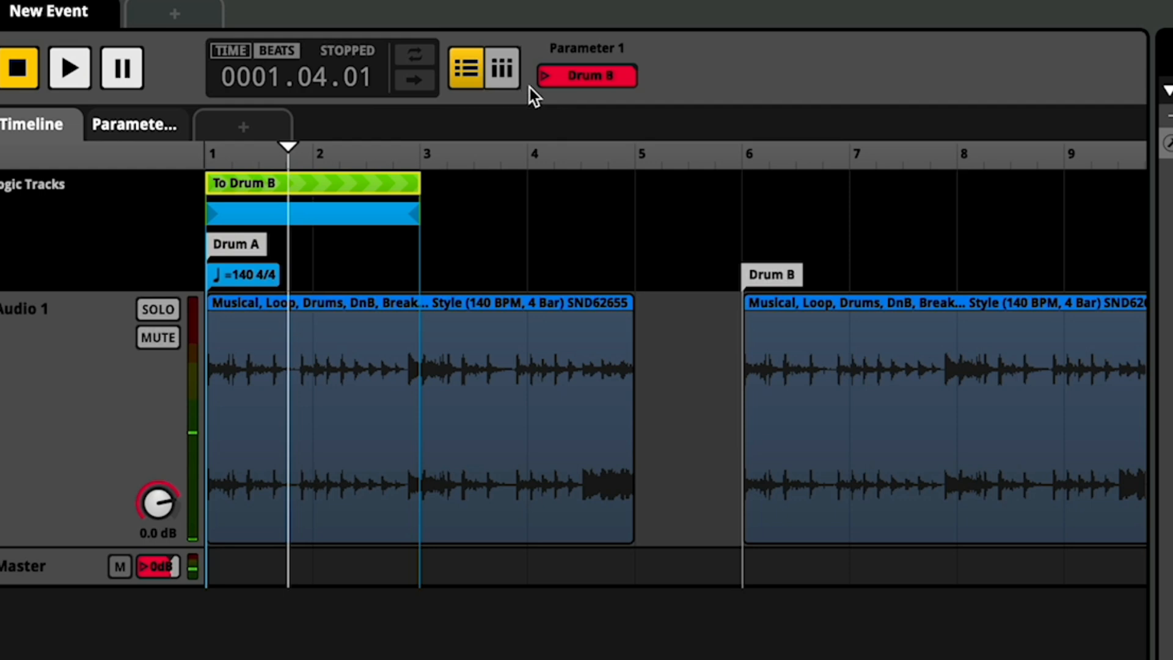
pyautogui.click(555, 78)
pyautogui.click(568, 100)
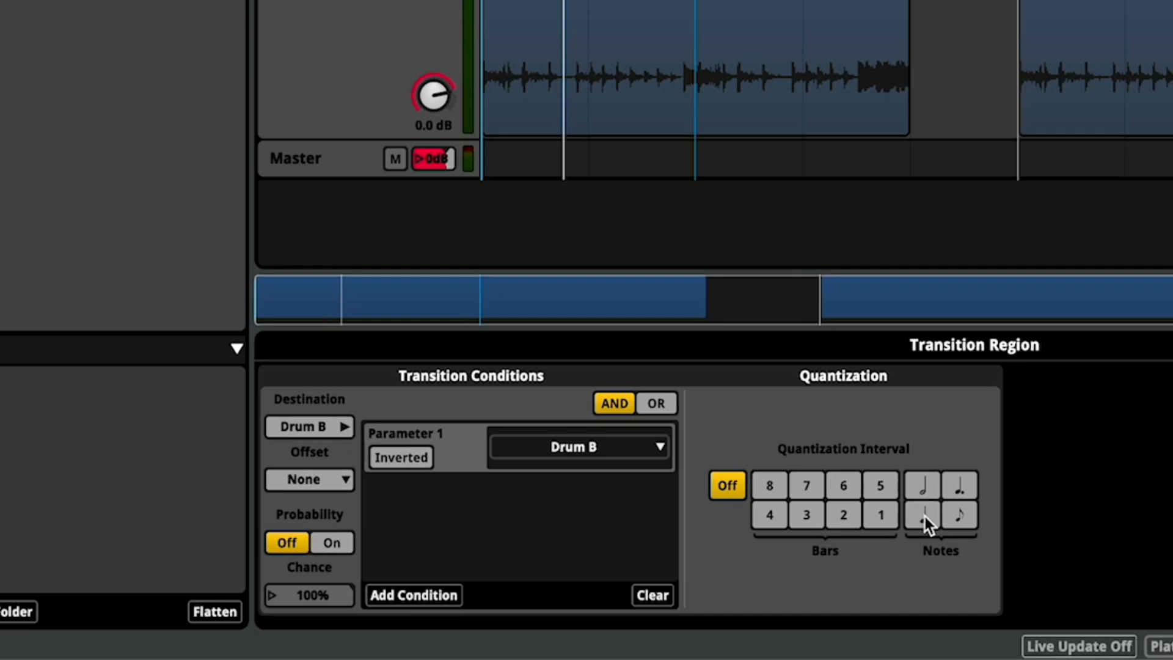
# Step: Set the transition region's quantization interval to a quarter note and audition switching Parameter 1 to Drum B
pyautogui.click(925, 515)
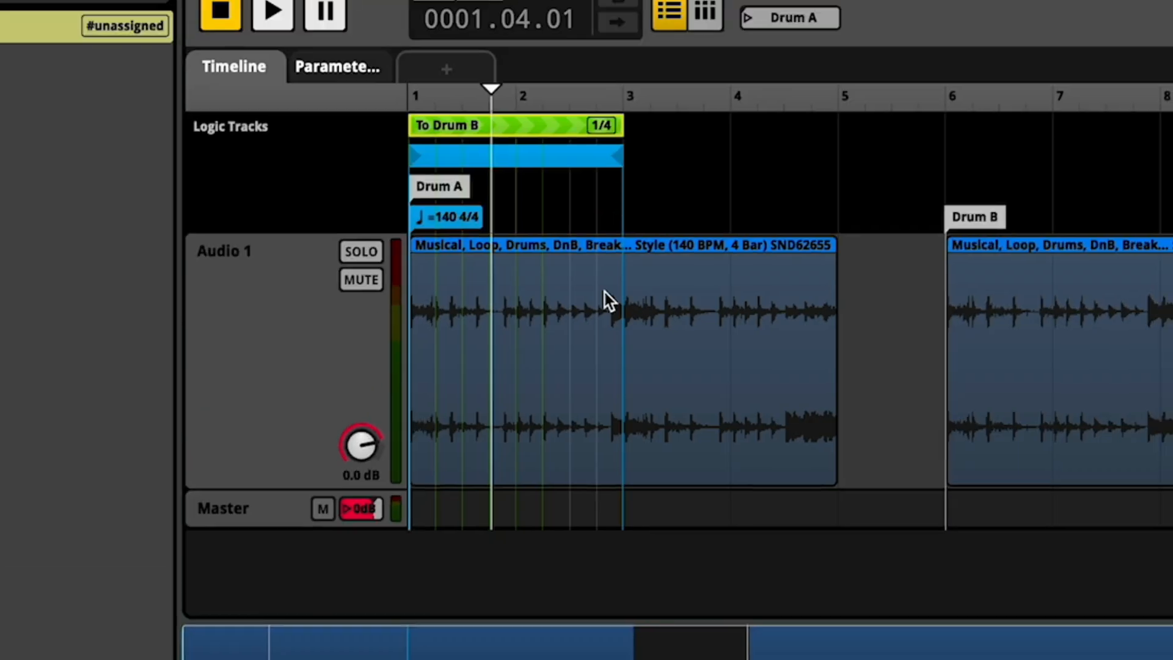
pyautogui.press('space')
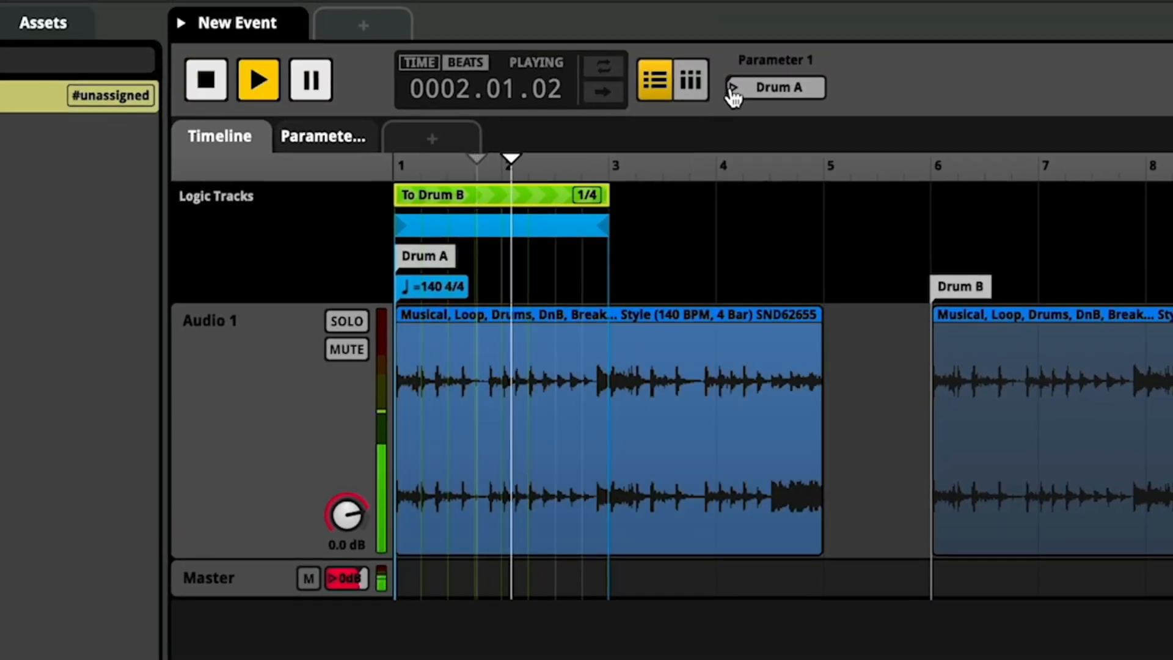
pyautogui.click(733, 91)
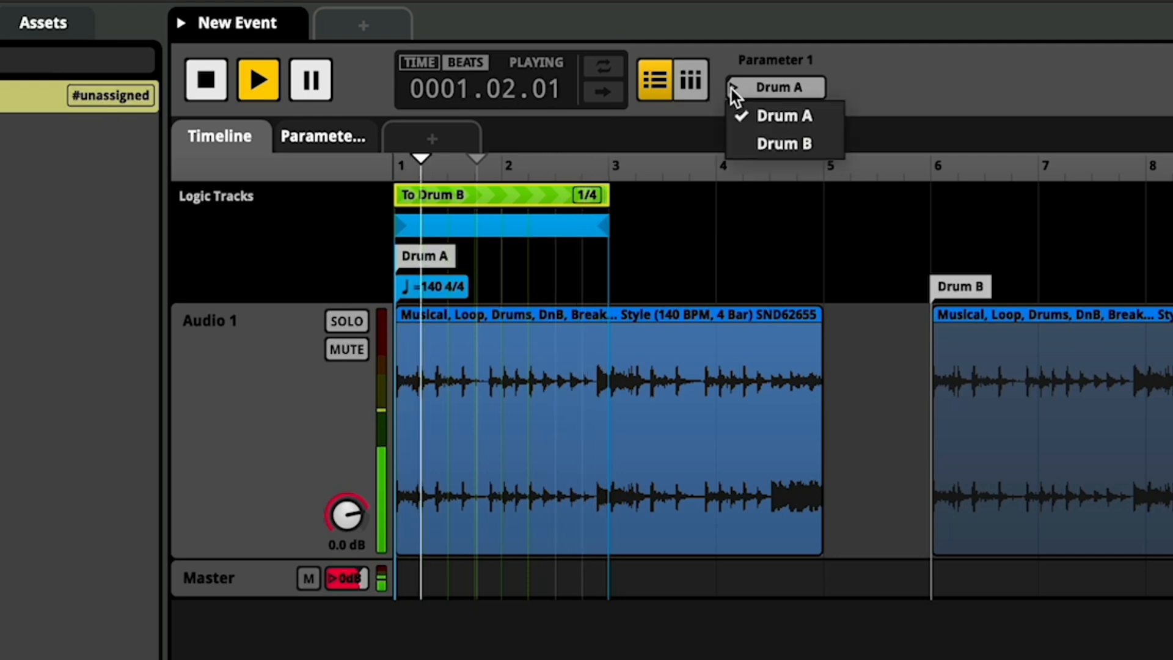
pyautogui.click(748, 142)
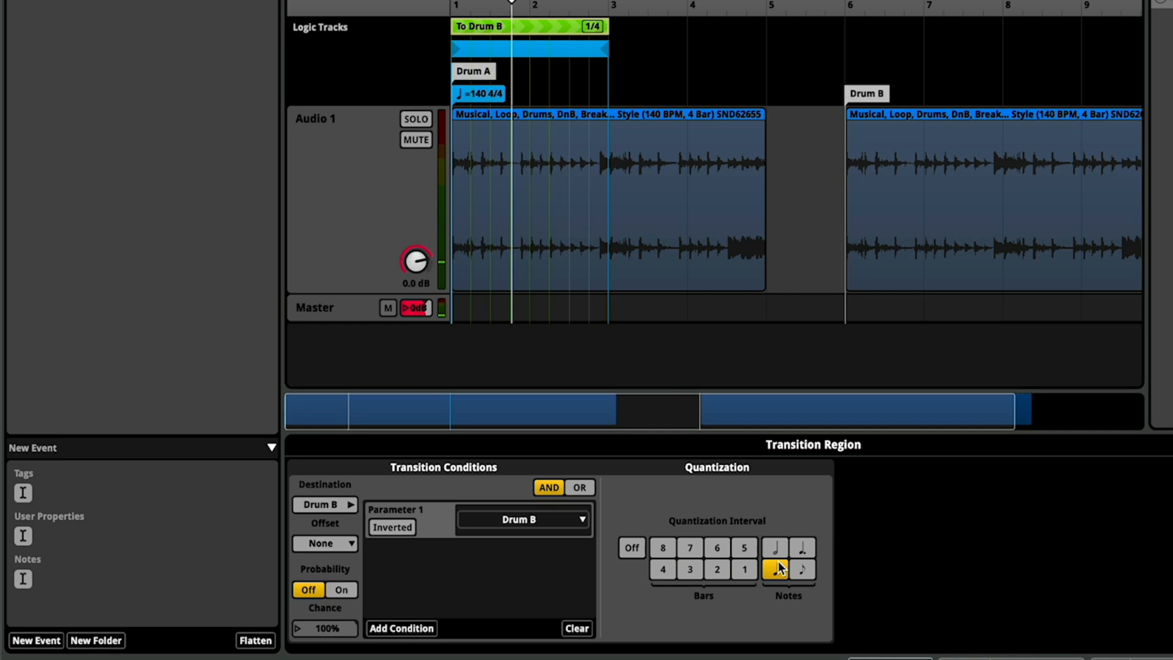
# Step: Set the transition region's quantization interval to 1 bar and audition switching Parameter 1 to Drum B during playback
pyautogui.click(738, 566)
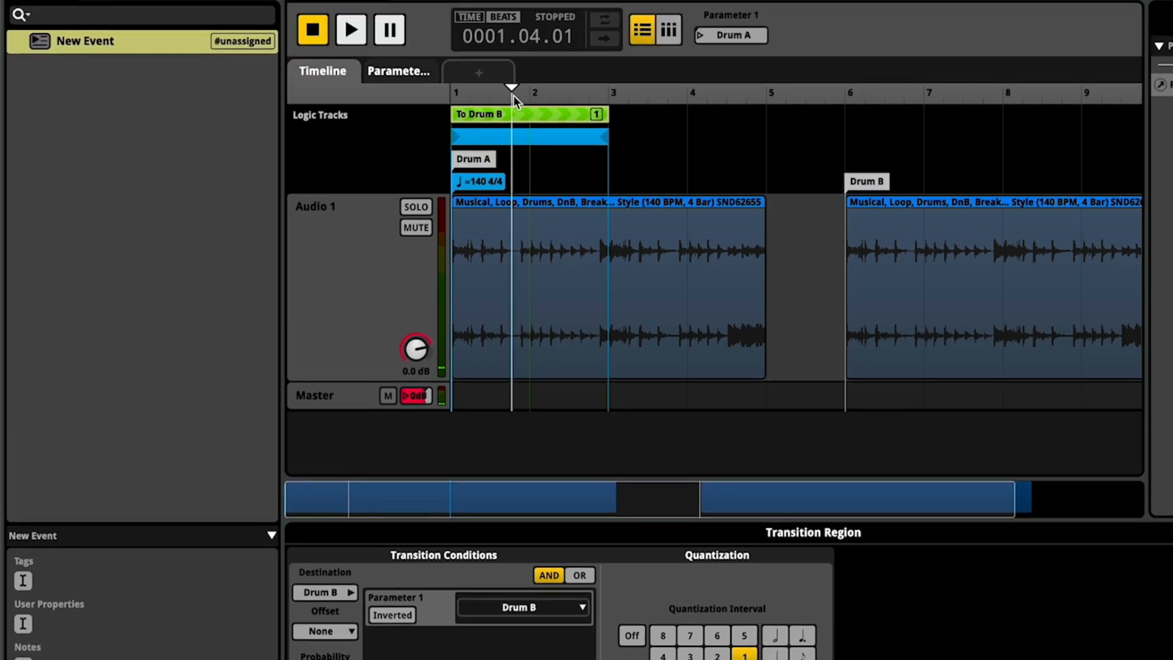
pyautogui.press('space')
pyautogui.click(702, 36)
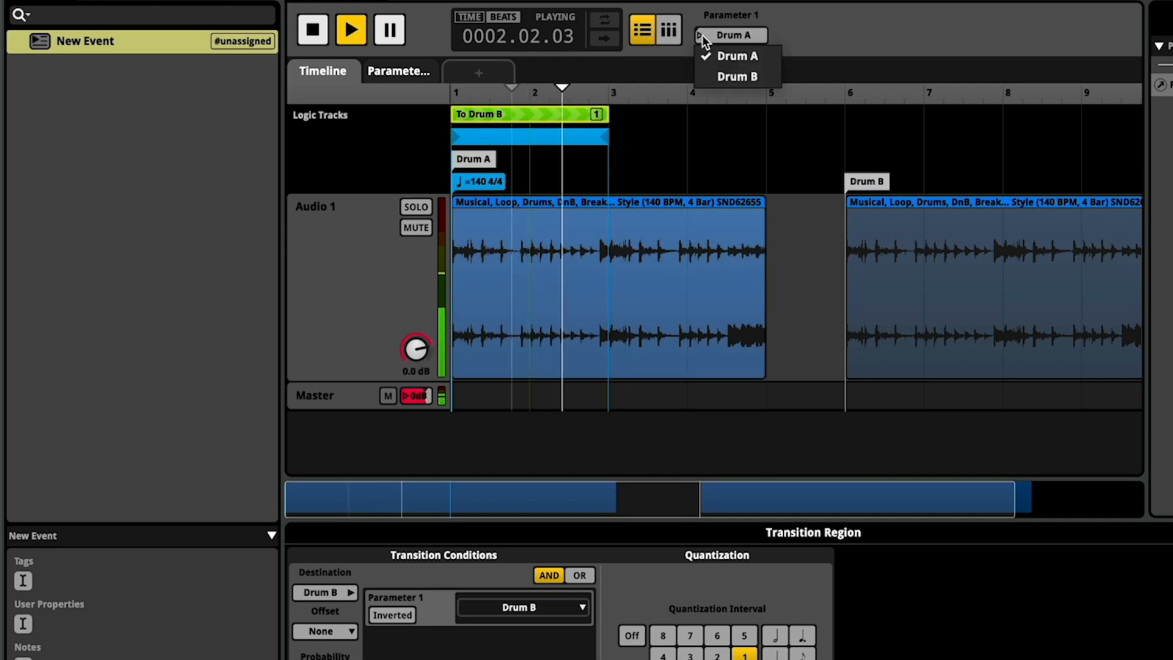
pyautogui.click(736, 76)
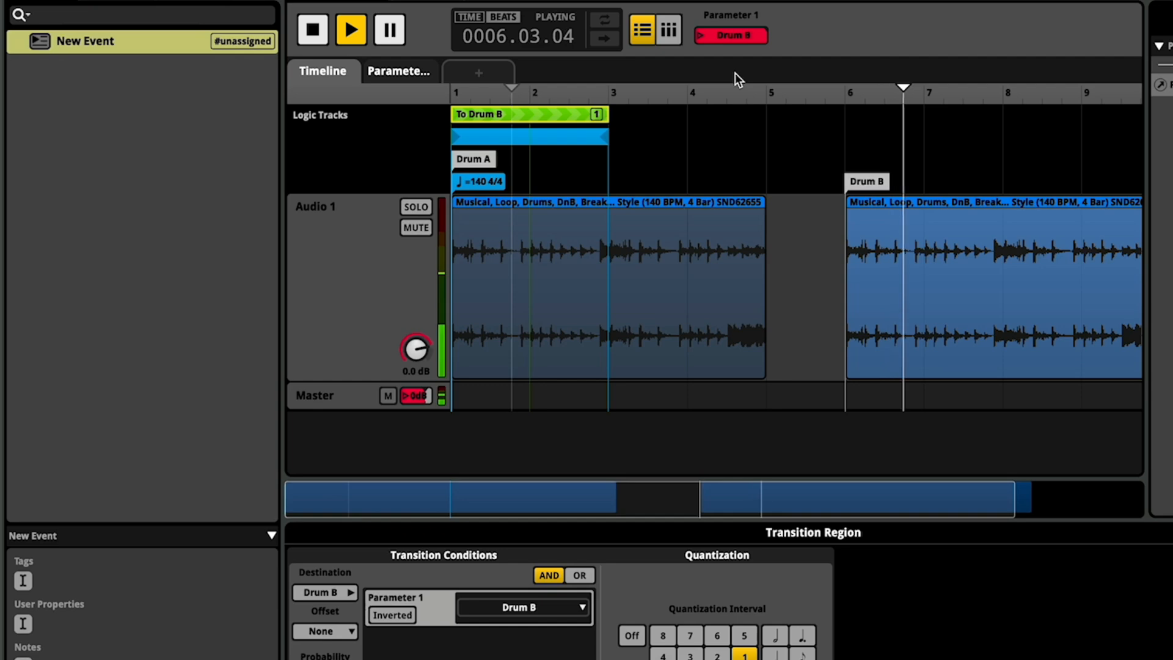
# Step: Add a transition marker to Drum B at bar 9 and another to Drum A midway through bar 8
pyautogui.rightClick(910, 149)
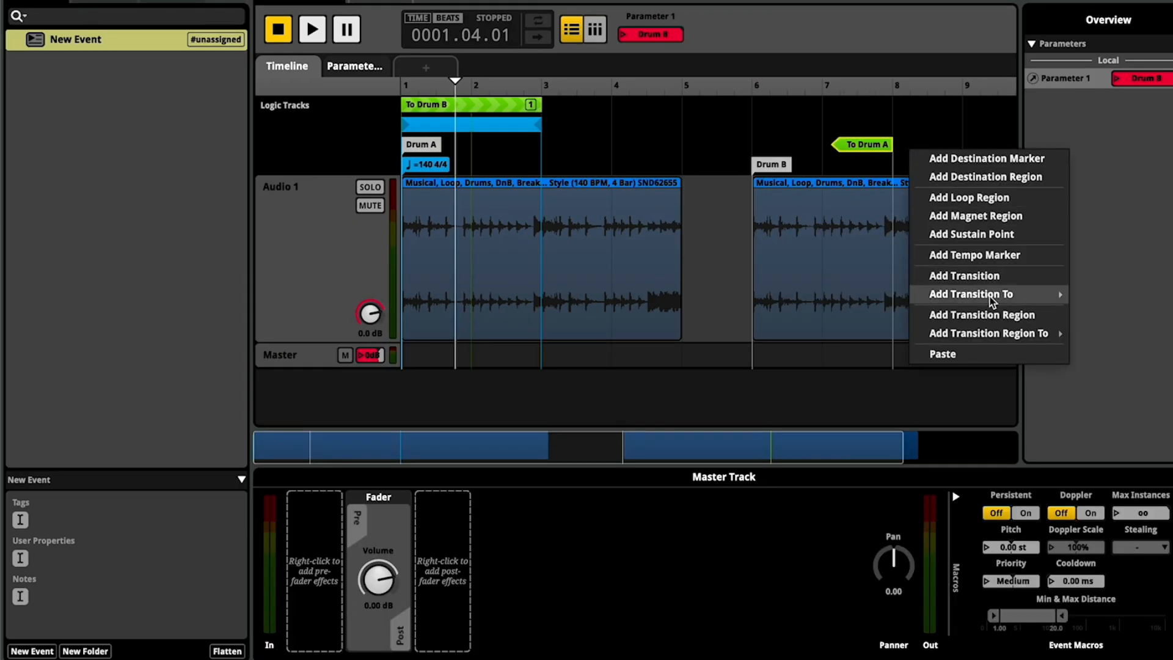
pyautogui.moveTo(989, 296)
pyautogui.moveTo(1133, 296)
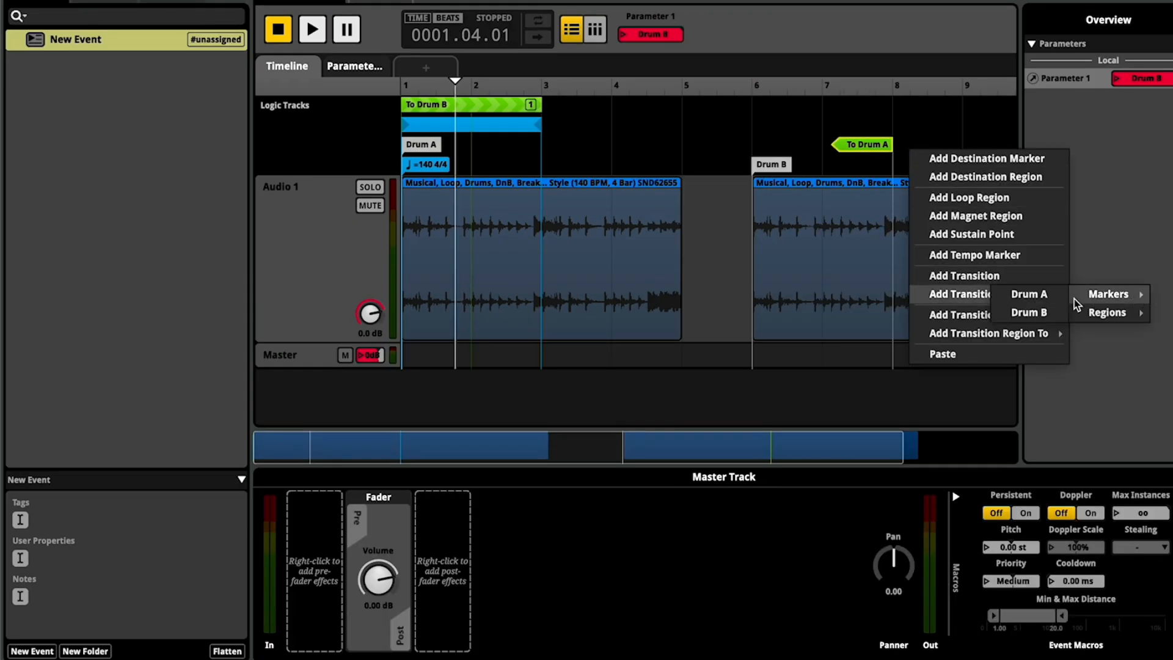
pyautogui.click(1033, 312)
pyautogui.rightClick(893, 125)
pyautogui.moveTo(941, 266)
pyautogui.moveTo(1090, 267)
pyautogui.click(1022, 269)
pyautogui.moveTo(868, 128); pyautogui.dragTo(897, 168)
pyautogui.click(862, 135)
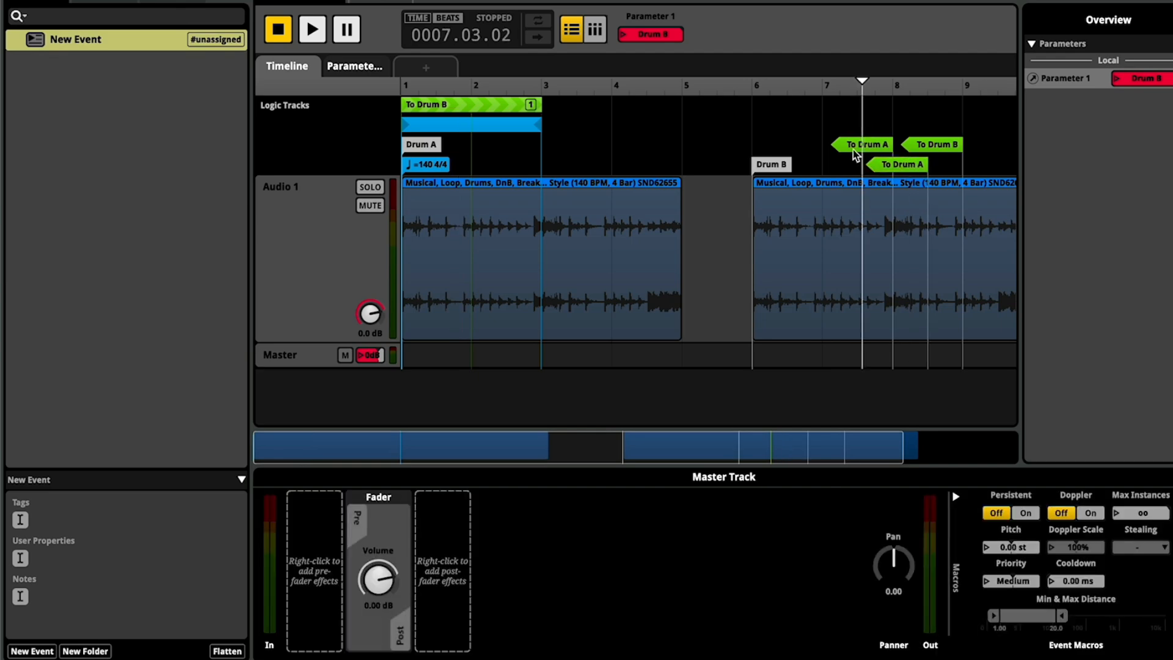
# Step: Turn on probability for a To Drum A transition marker
pyautogui.click(853, 149)
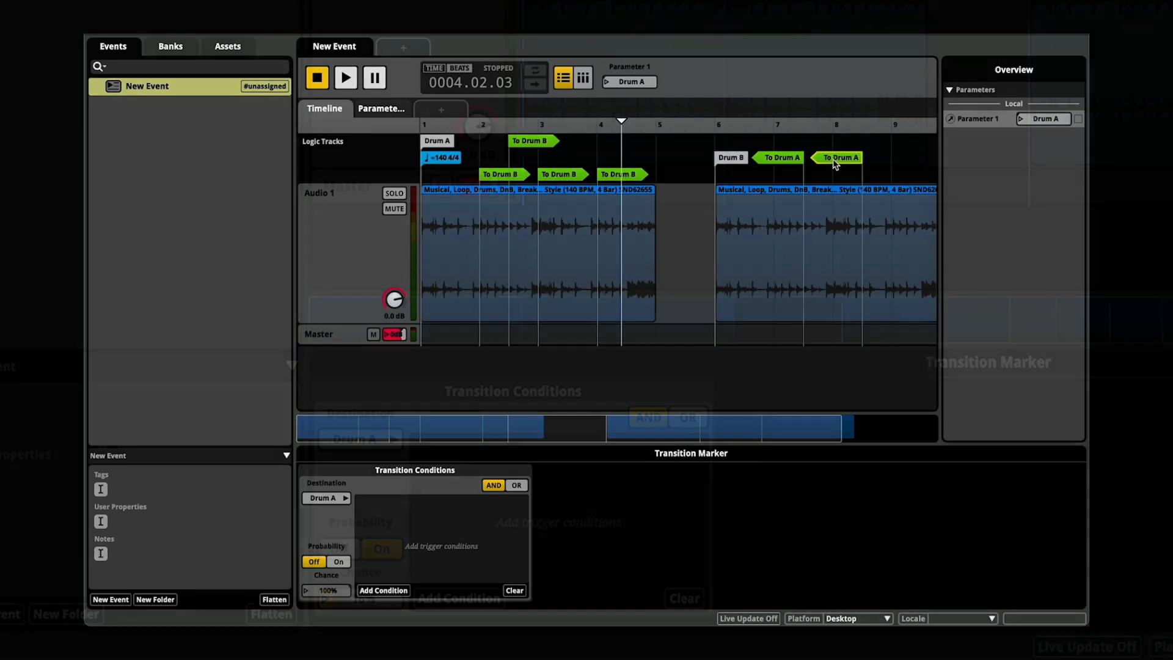
pyautogui.click(339, 561)
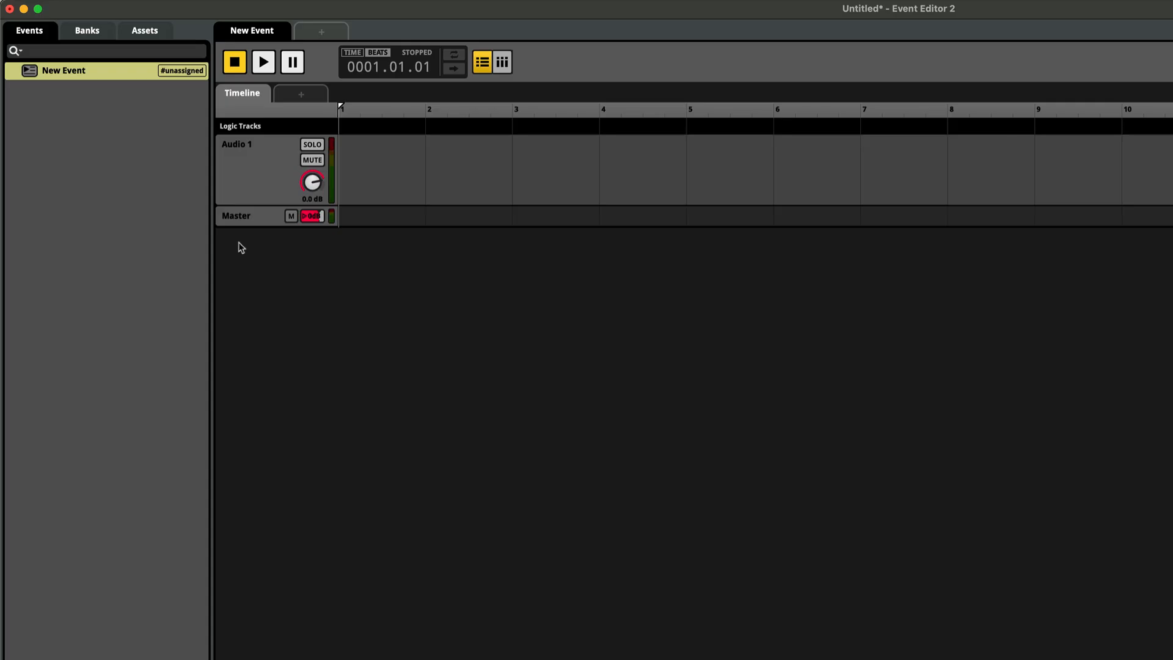
# Step: Add two audio tracks to the empty event below Audio 1
pyautogui.click(246, 174)
pyautogui.rightClick(246, 178)
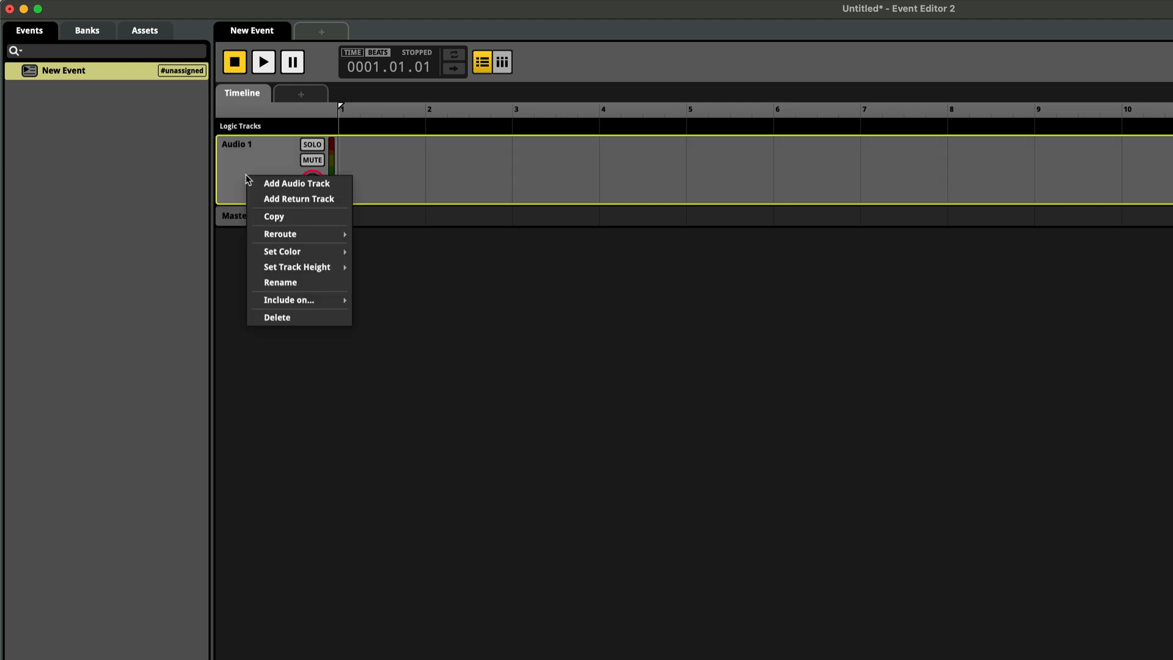
pyautogui.click(304, 190)
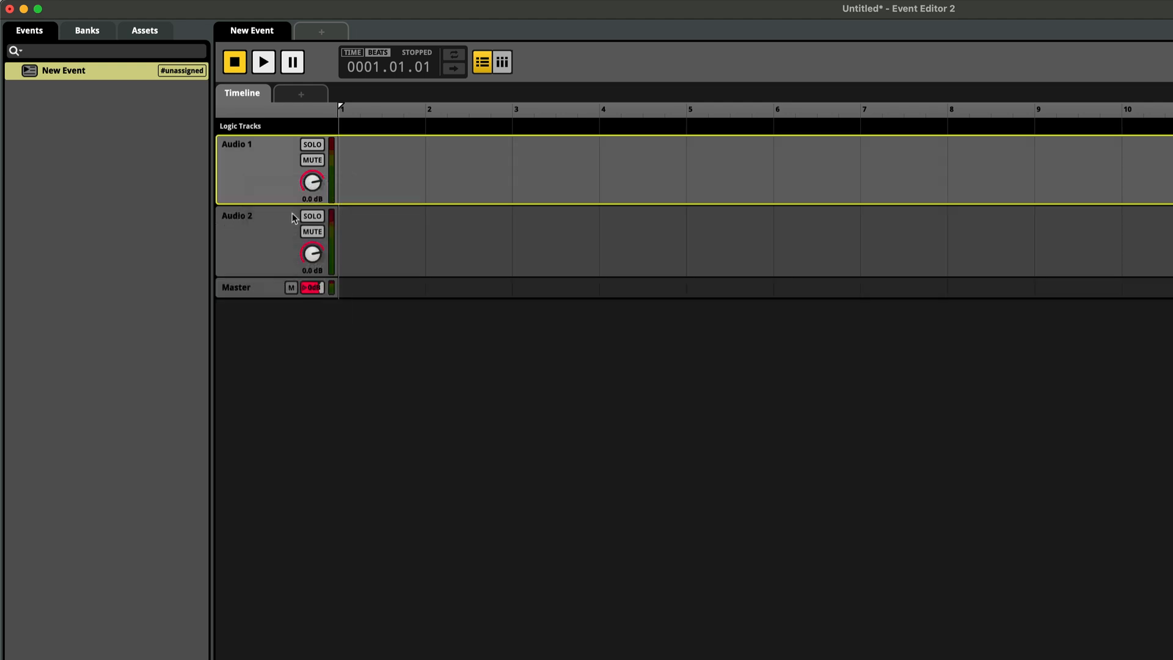
pyautogui.press('super+t')
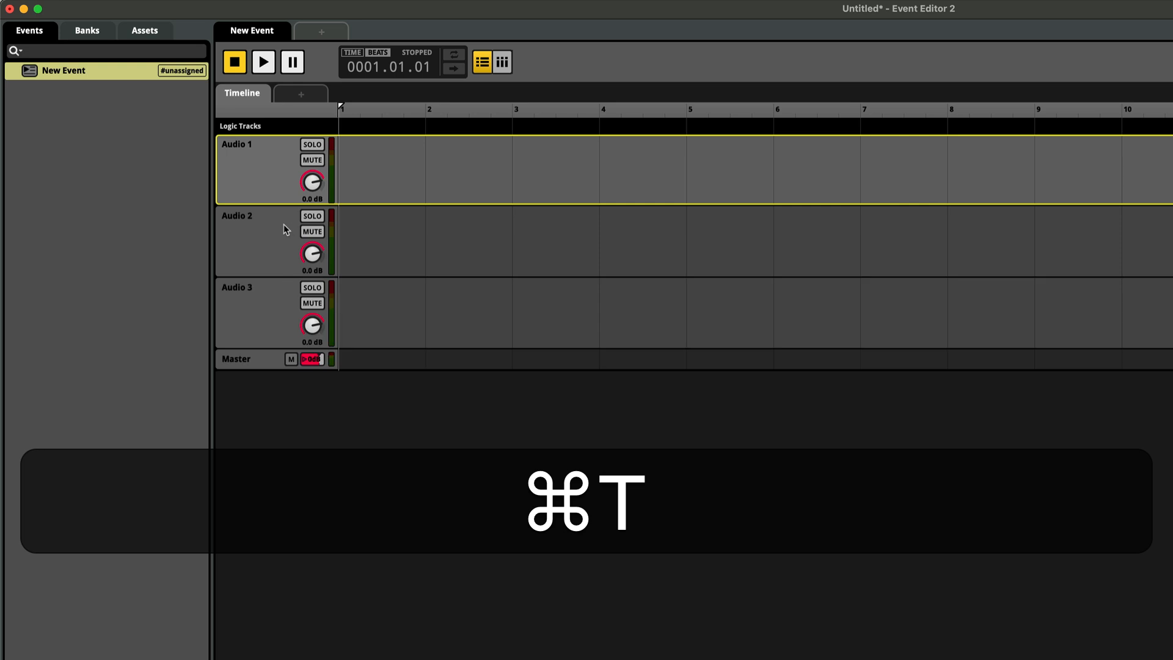
# Step: Resize the Audio 3 track's height by two increments and step it back by two
pyautogui.rightClick(252, 289)
pyautogui.moveTo(329, 384)
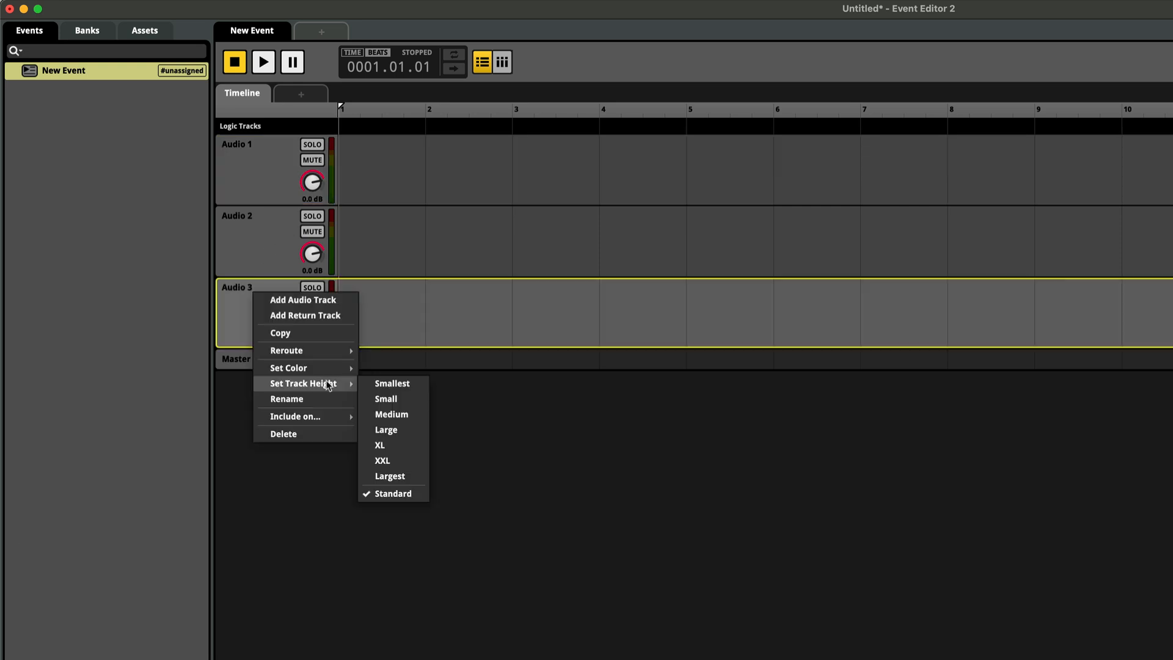
pyautogui.click(444, 332)
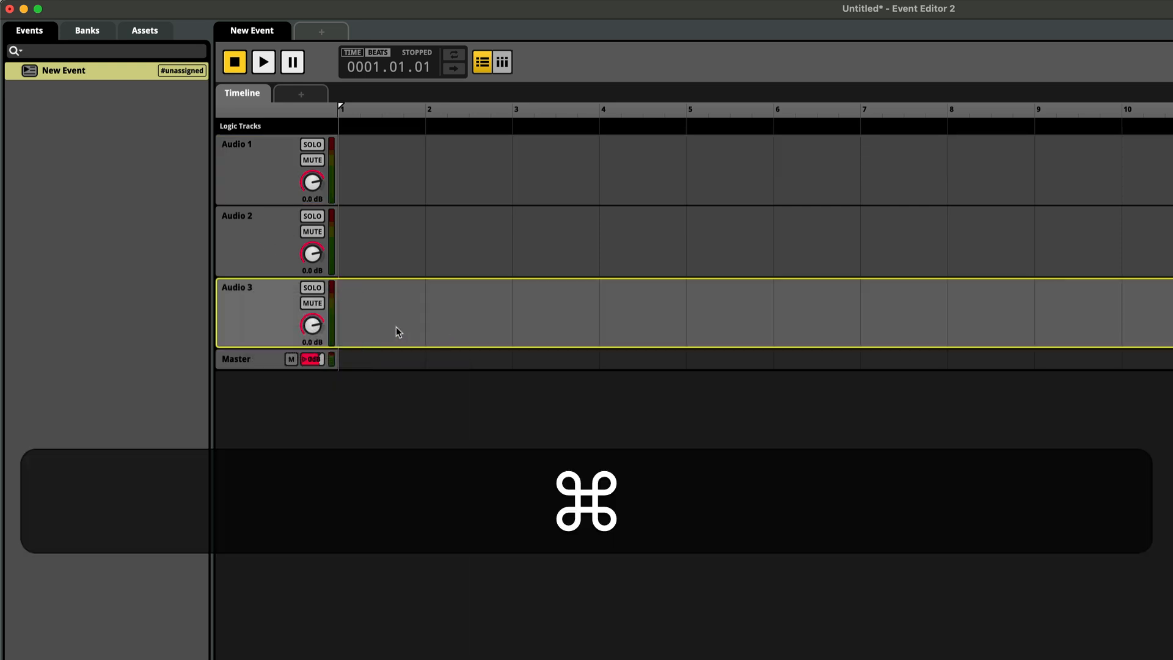
pyautogui.press('super+bracketright')
pyautogui.press('super+bracketright')
pyautogui.press('super+bracketleft')
pyautogui.press('super+bracketleft')
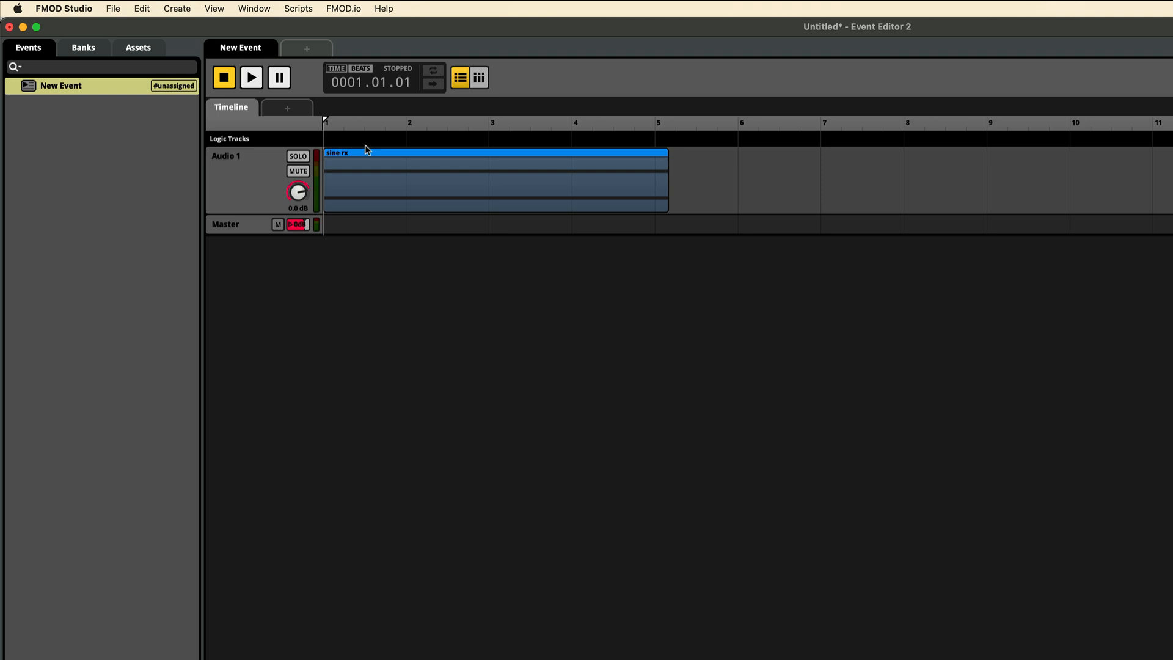
# Step: Create a folder named Adventure in the Audio Bin and move sine rx.wav into it
pyautogui.click(269, 9)
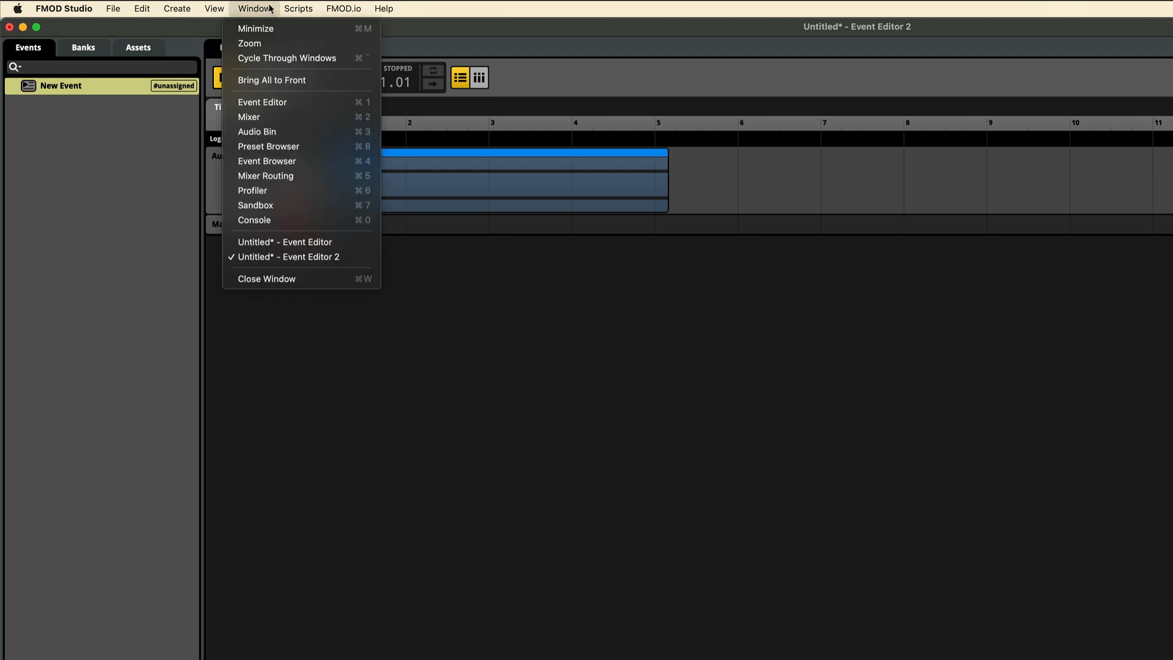
pyautogui.click(293, 130)
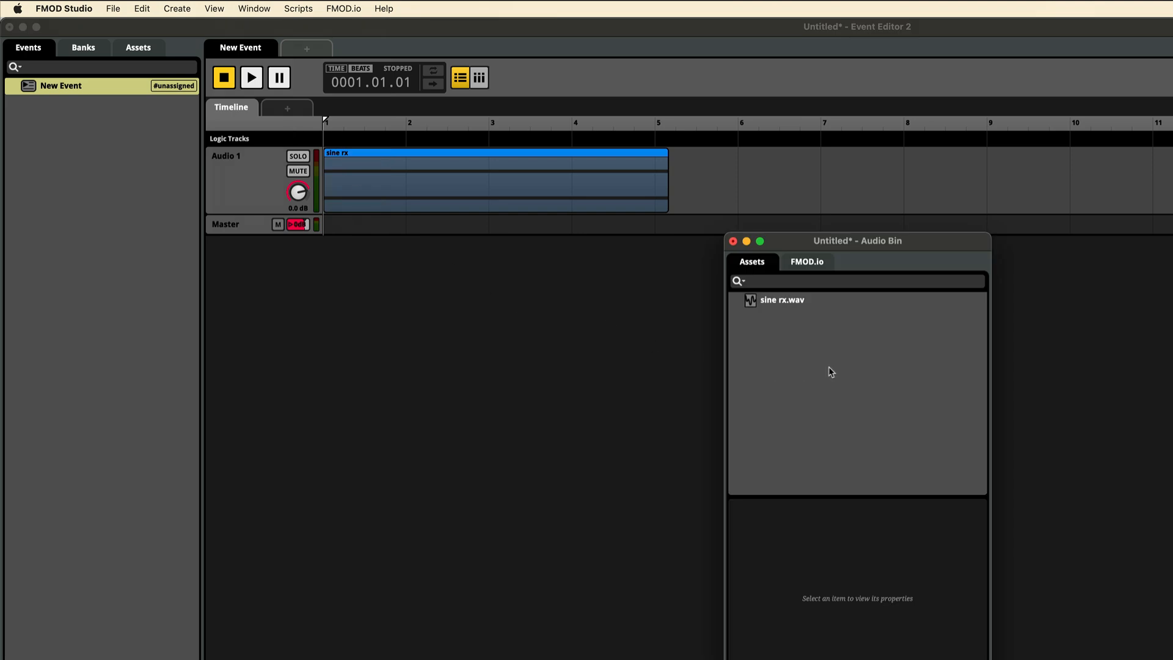
pyautogui.rightClick(829, 370)
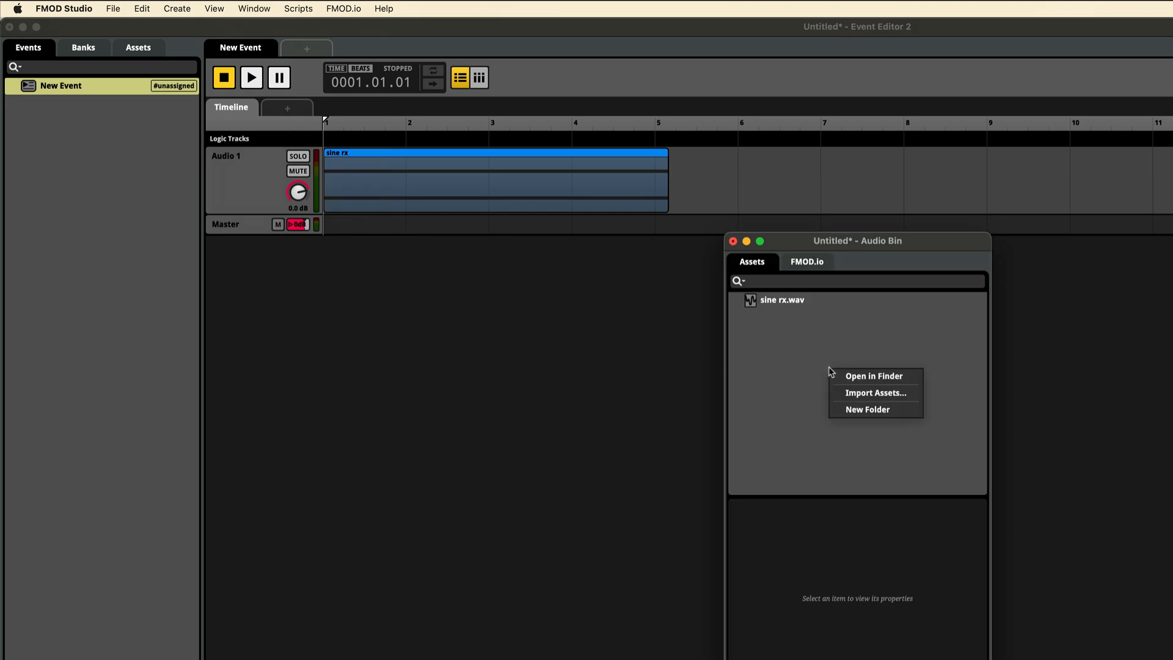
pyautogui.click(855, 409)
pyautogui.write('Adventure')
pyautogui.press('Return')
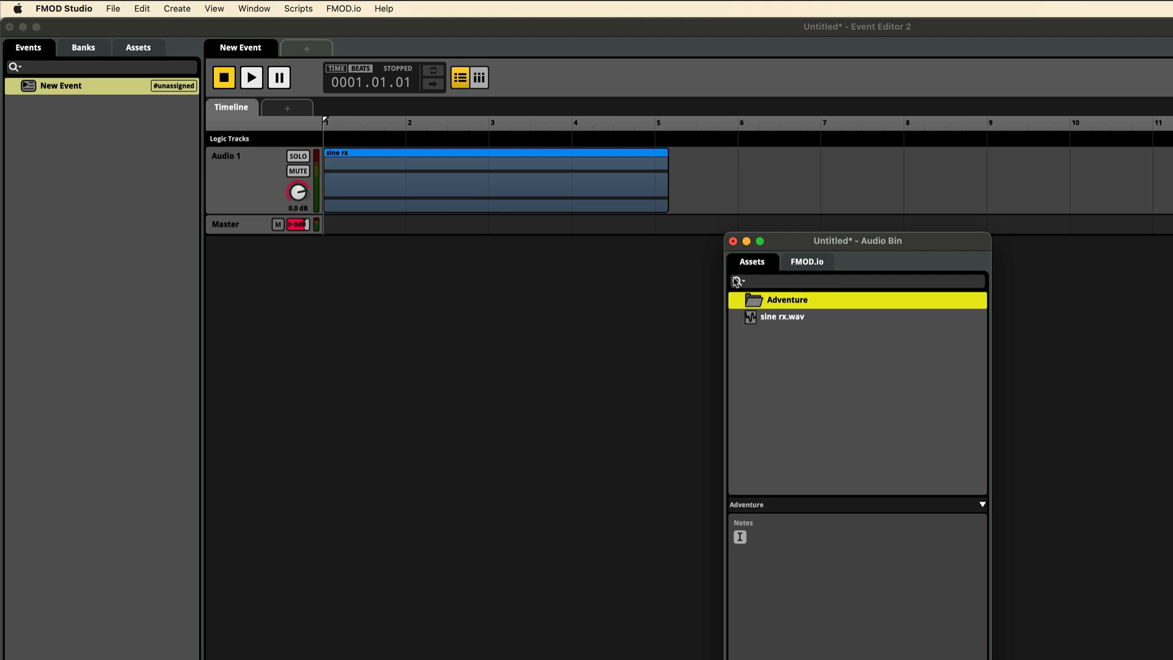
pyautogui.moveTo(749, 318); pyautogui.dragTo(835, 305)
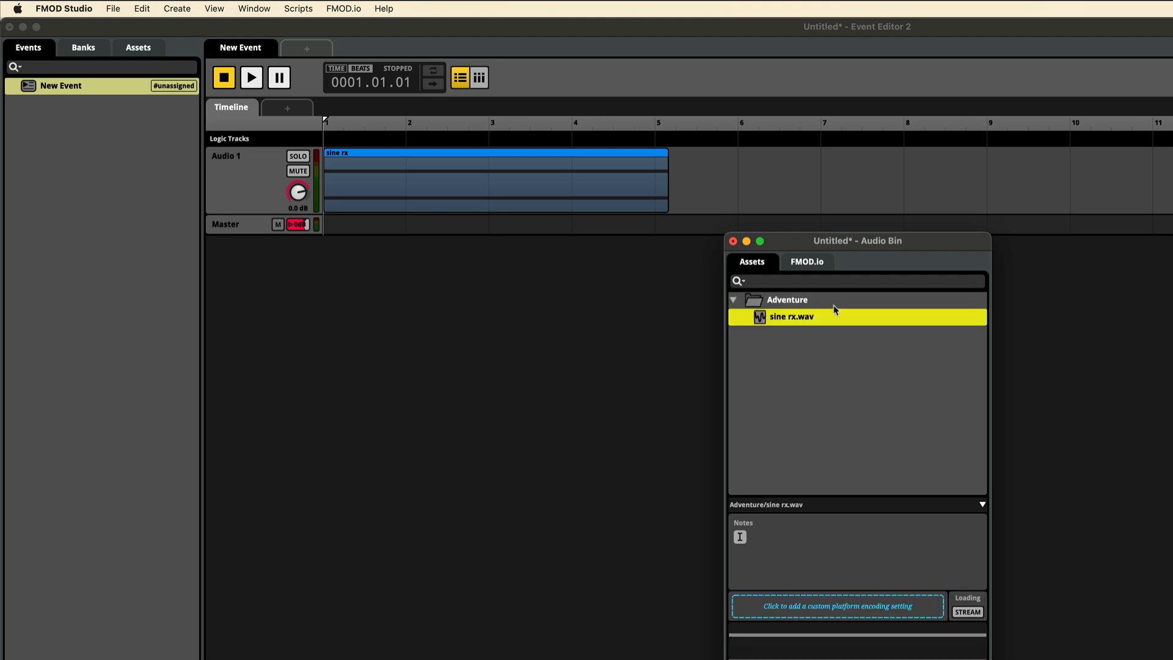
# Step: Create an event folder named SFX and move New Event into it
pyautogui.rightClick(118, 146)
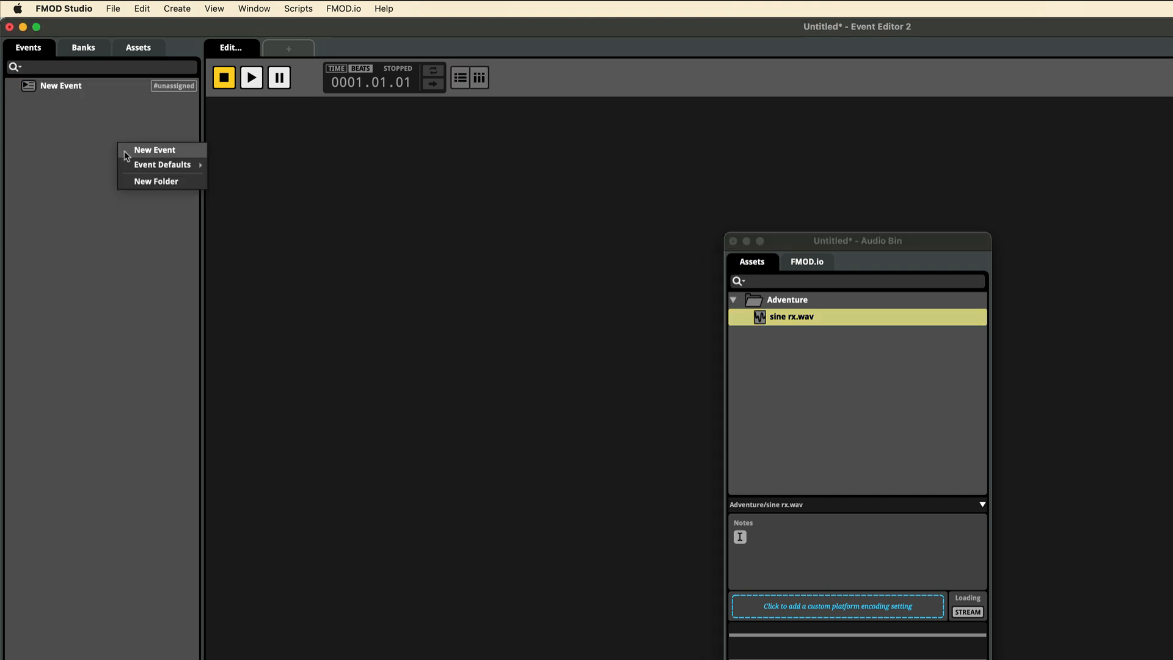
pyautogui.click(155, 181)
pyautogui.write('SFX')
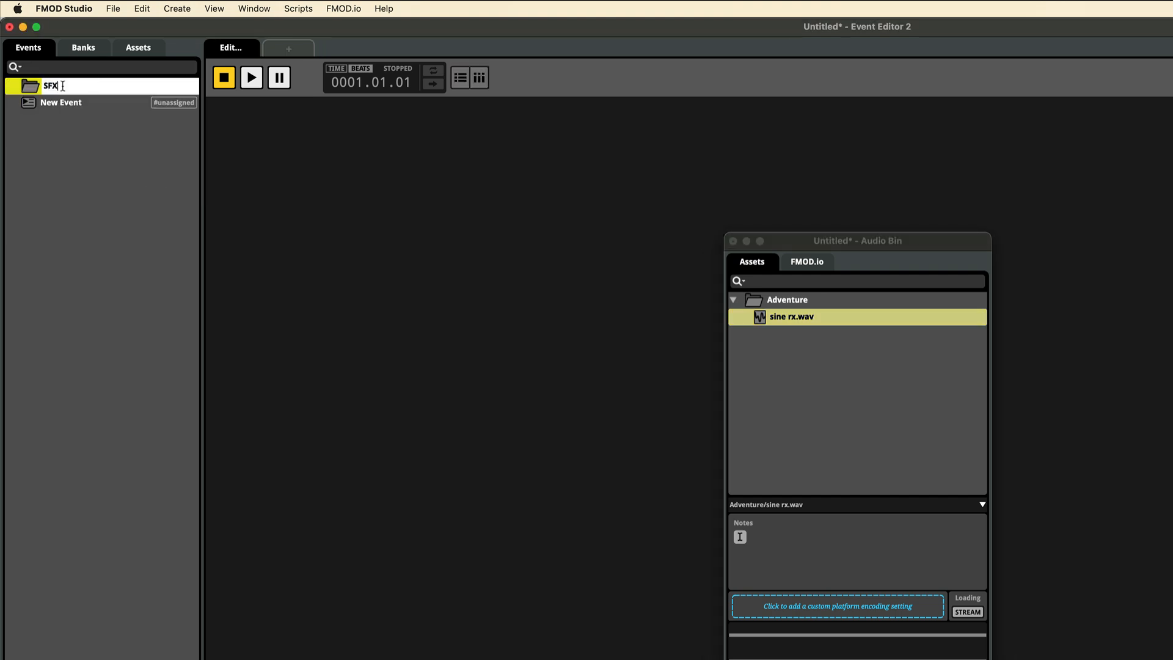
pyautogui.press('Return')
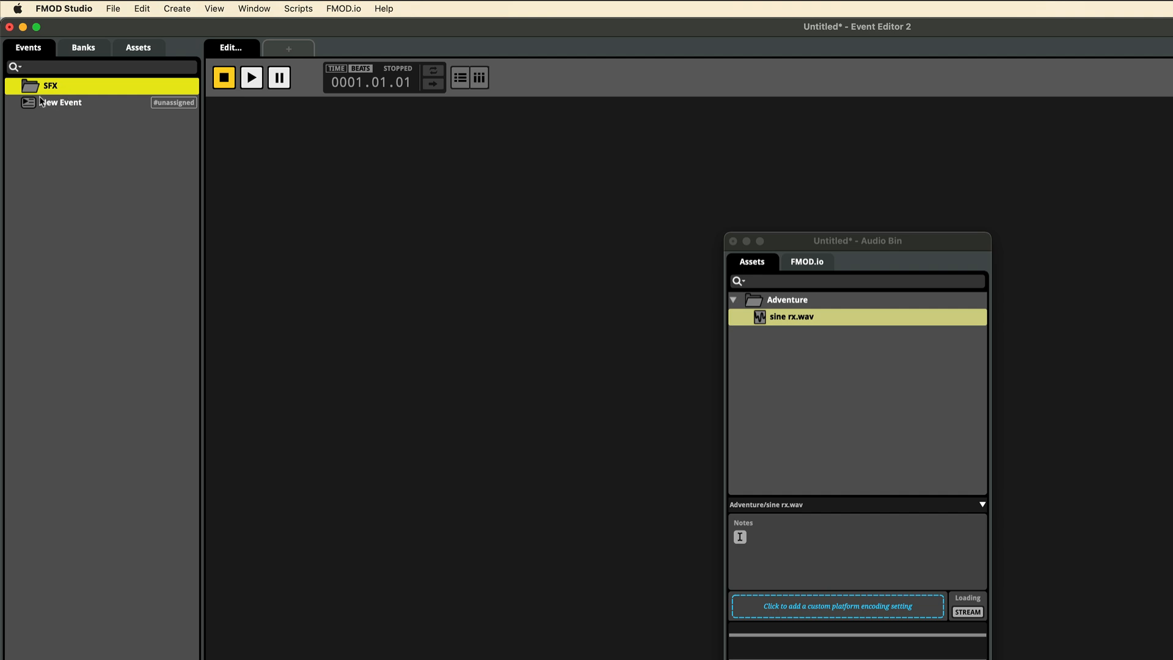
pyautogui.moveTo(49, 102)
pyautogui.mouseDown()
pyautogui.moveTo(69, 101)
pyautogui.moveTo(65, 86)
pyautogui.mouseUp()
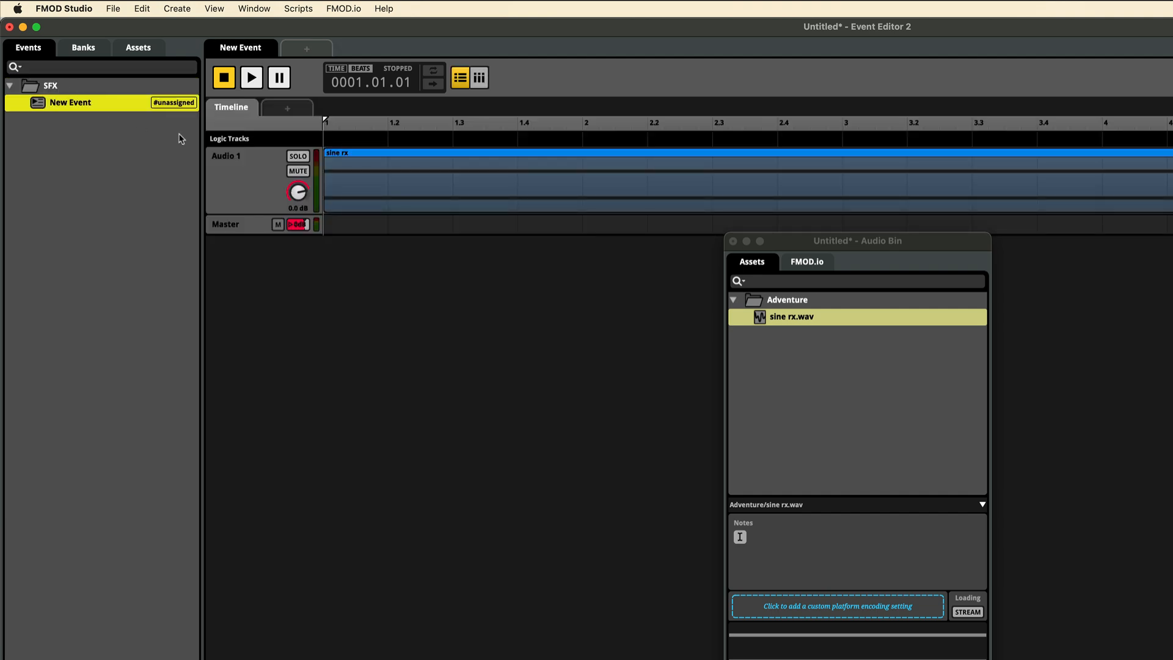
# Step: In the Mixer, add a group named SFX under the Master Bus and move SFX/New Event into it
pyautogui.click(254, 9)
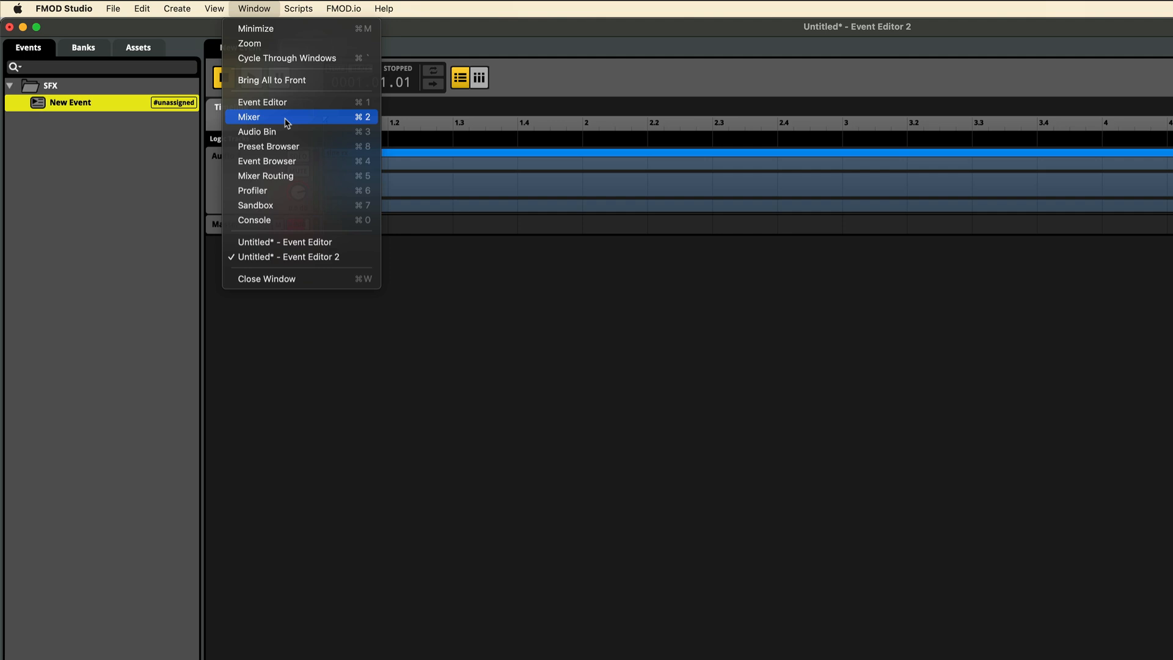
pyautogui.click(287, 123)
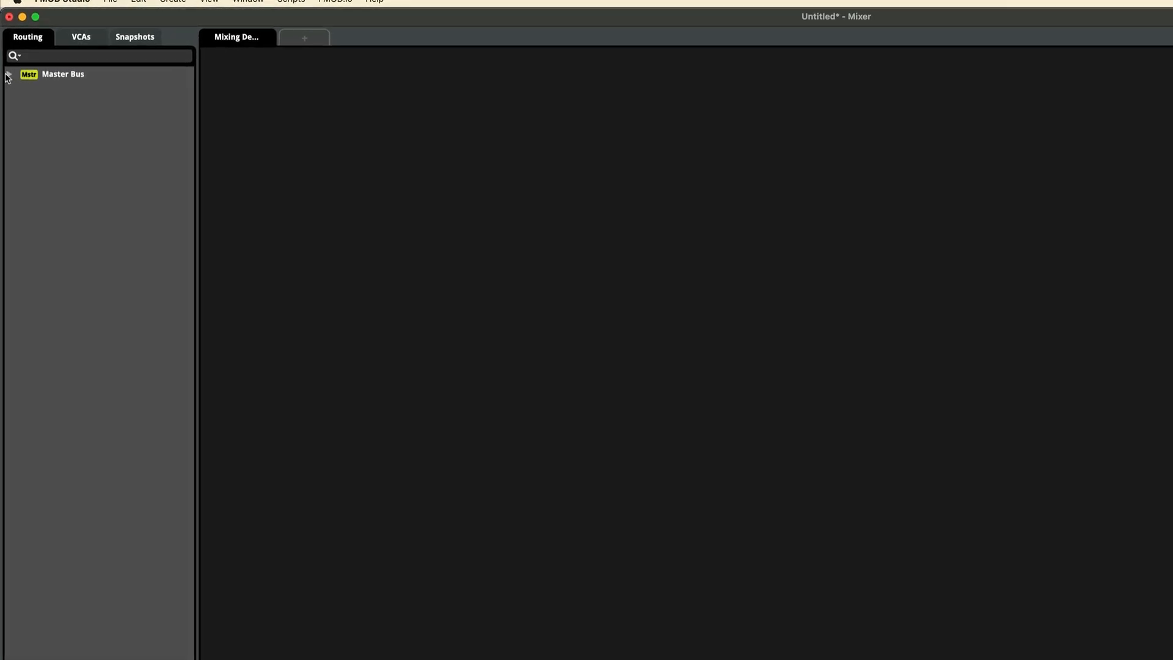
pyautogui.click(8, 75)
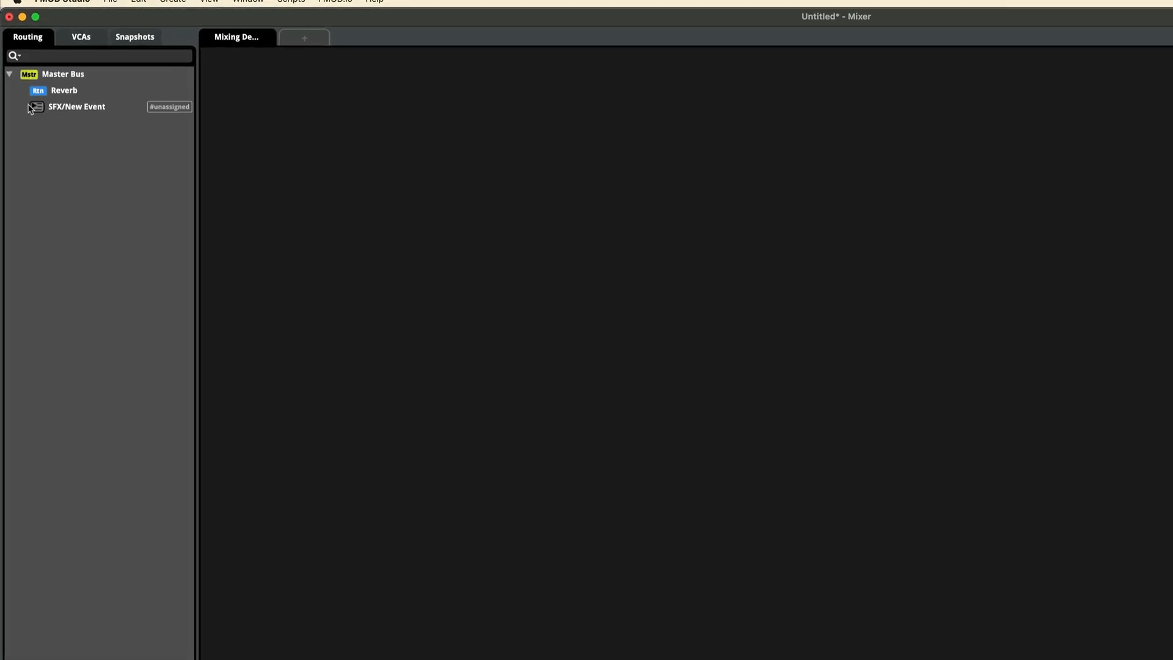
pyautogui.rightClick(51, 260)
pyautogui.click(75, 265)
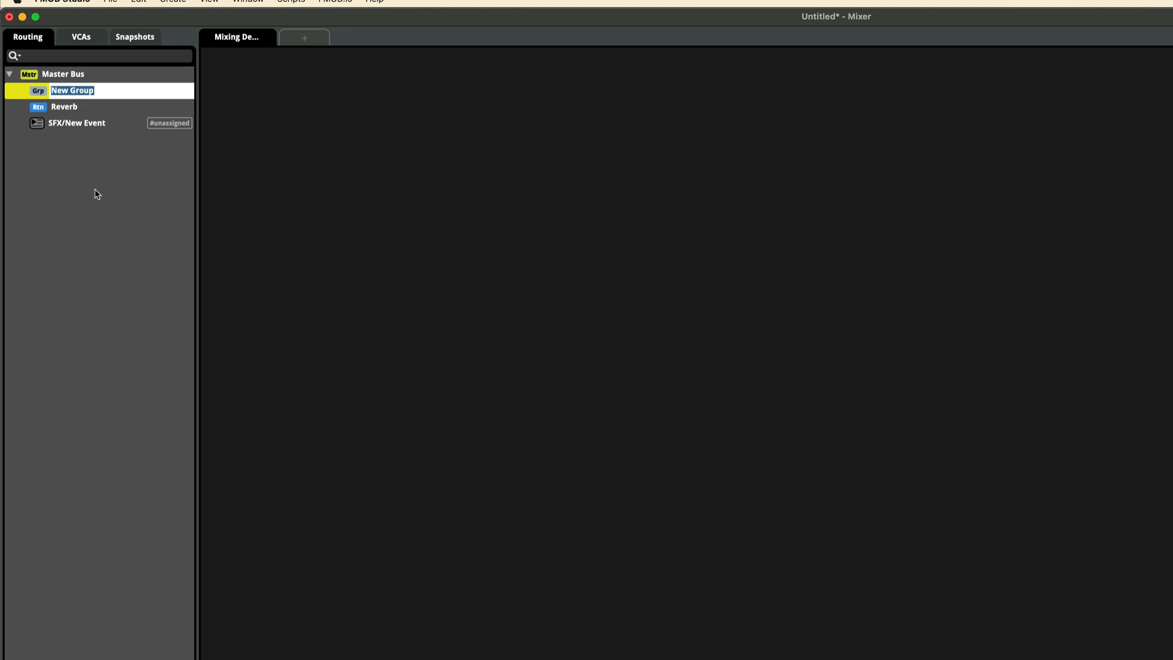
pyautogui.write('SFX')
pyautogui.press('Return')
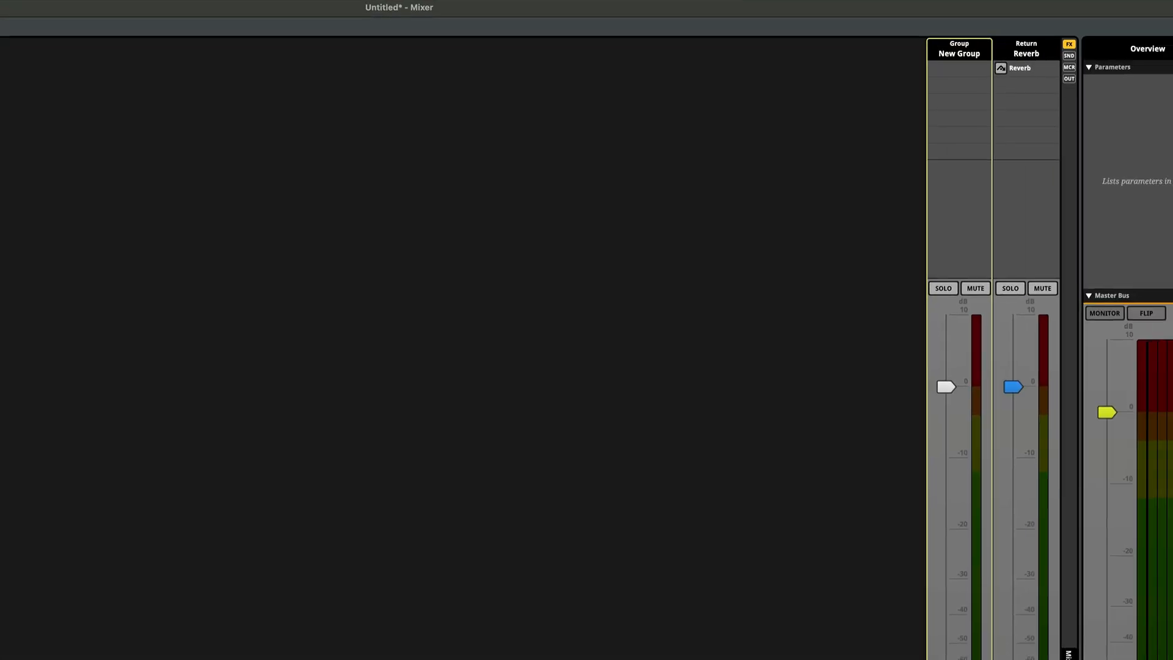
pyautogui.moveTo(40, 94); pyautogui.dragTo(40, 91)
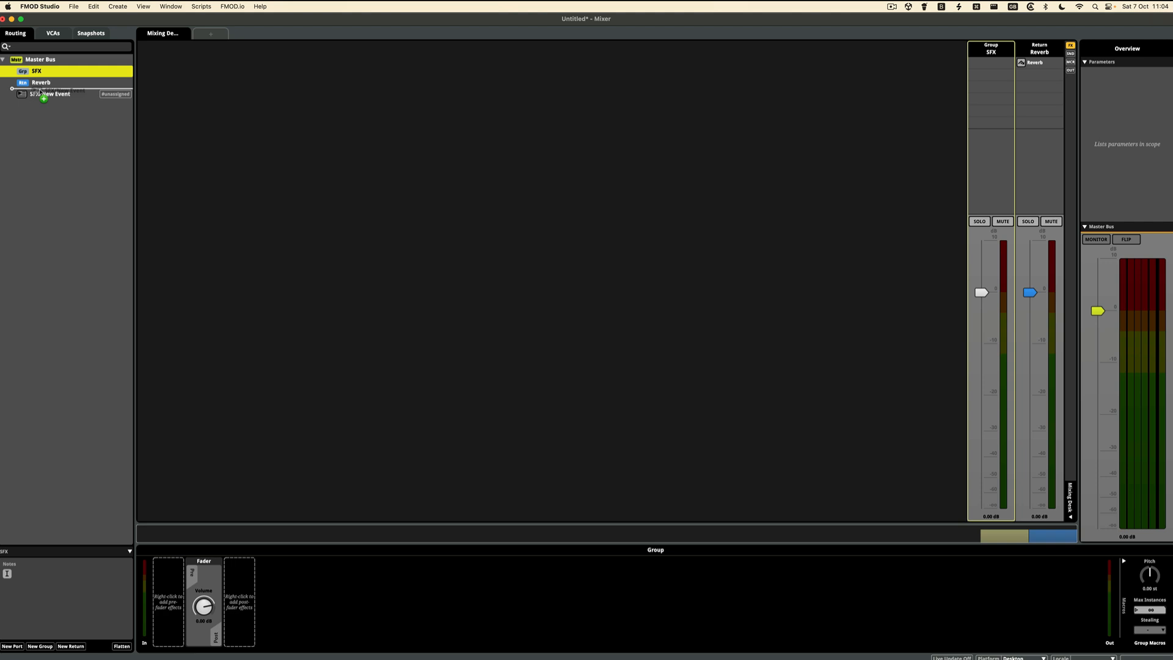